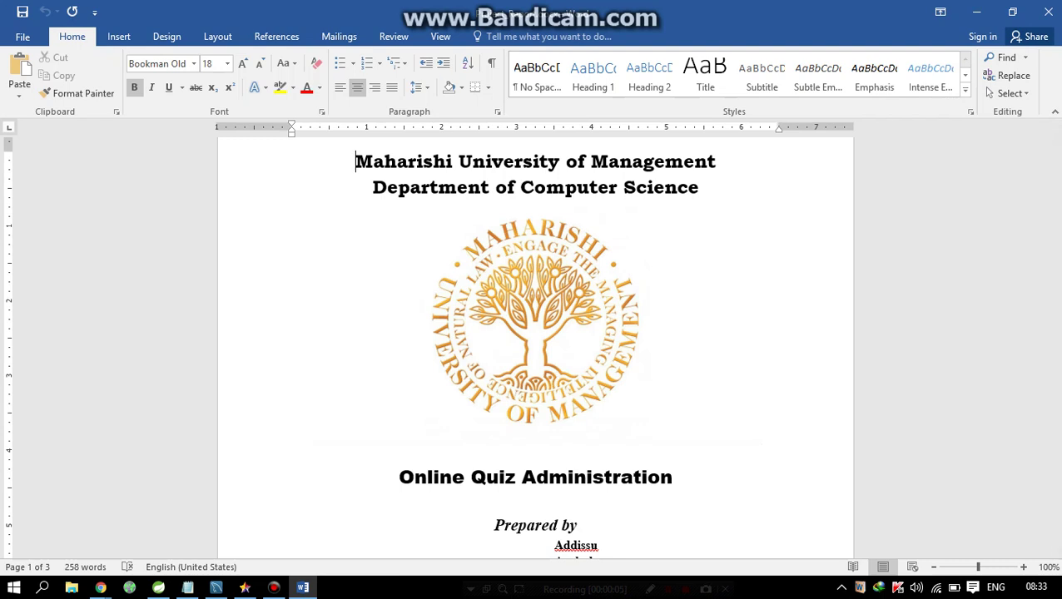
- Bring up the OpenShift Online jbossews app page with its Tomcat 7, MySQL 5.5 and phpMyAdmin 4.0 cartridges
scroll(535, 333, "down", 2)
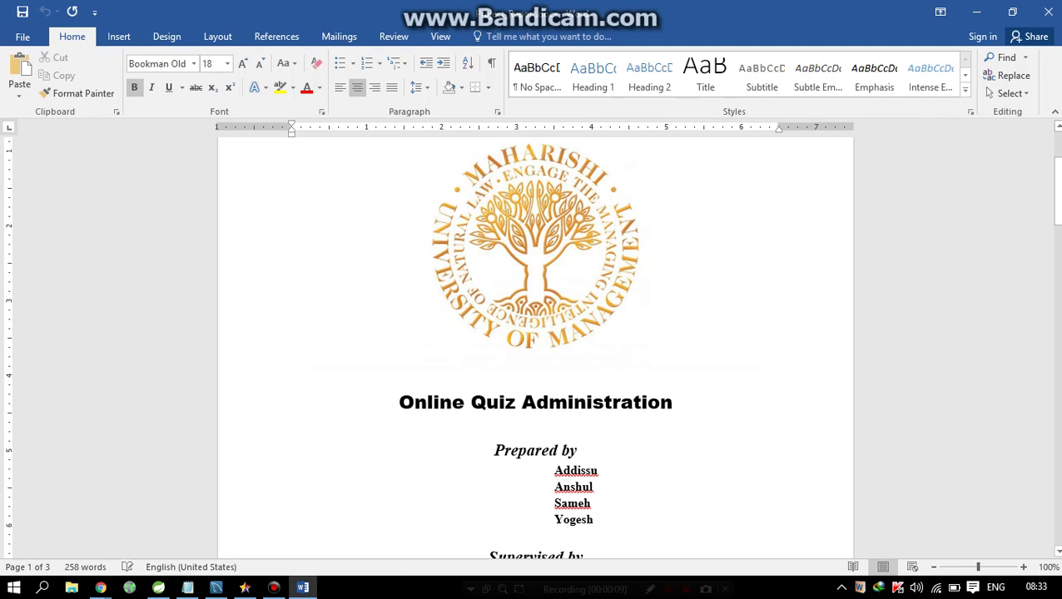
scroll(535, 333, "down", 1)
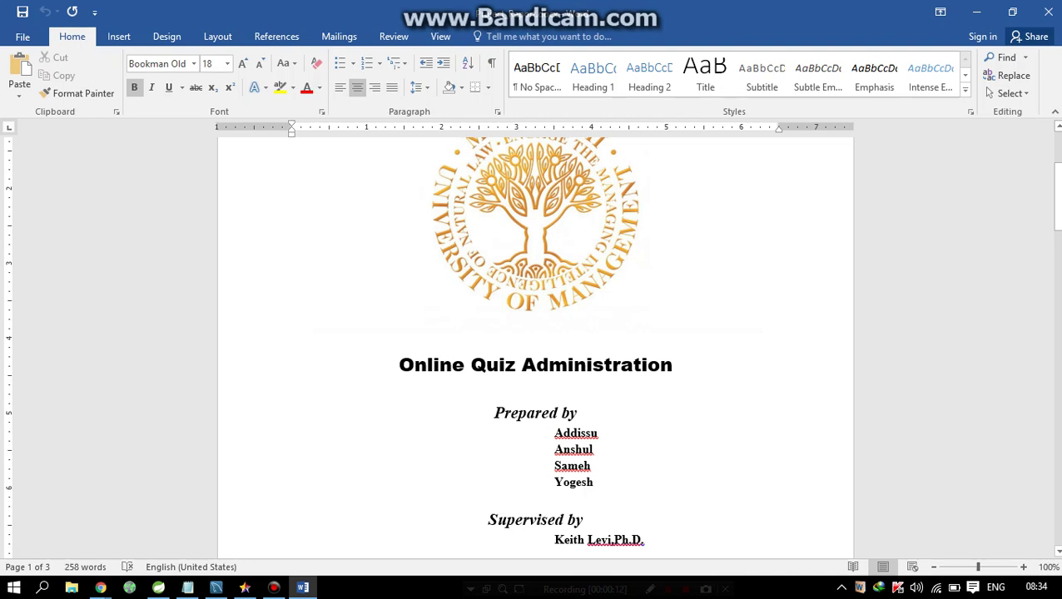
scroll(535, 333, "up", 1)
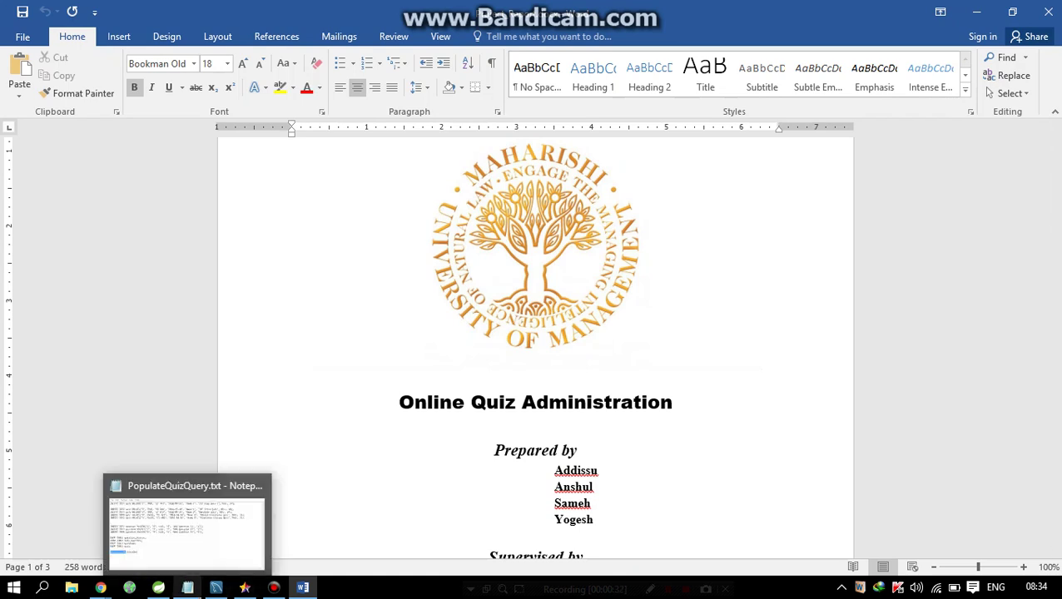
mouse_move(100, 587)
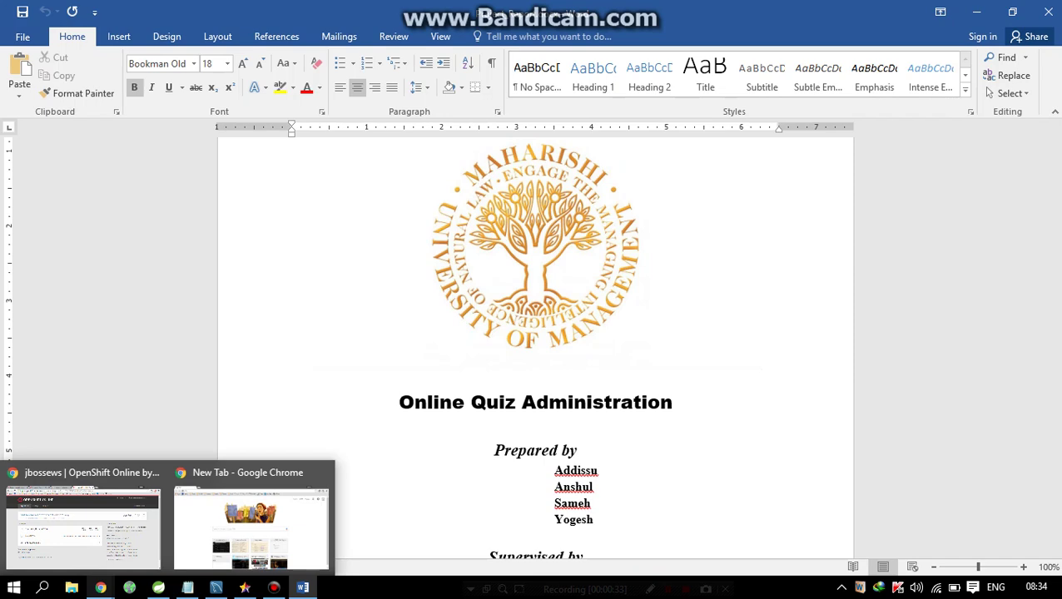
left_click(83, 524)
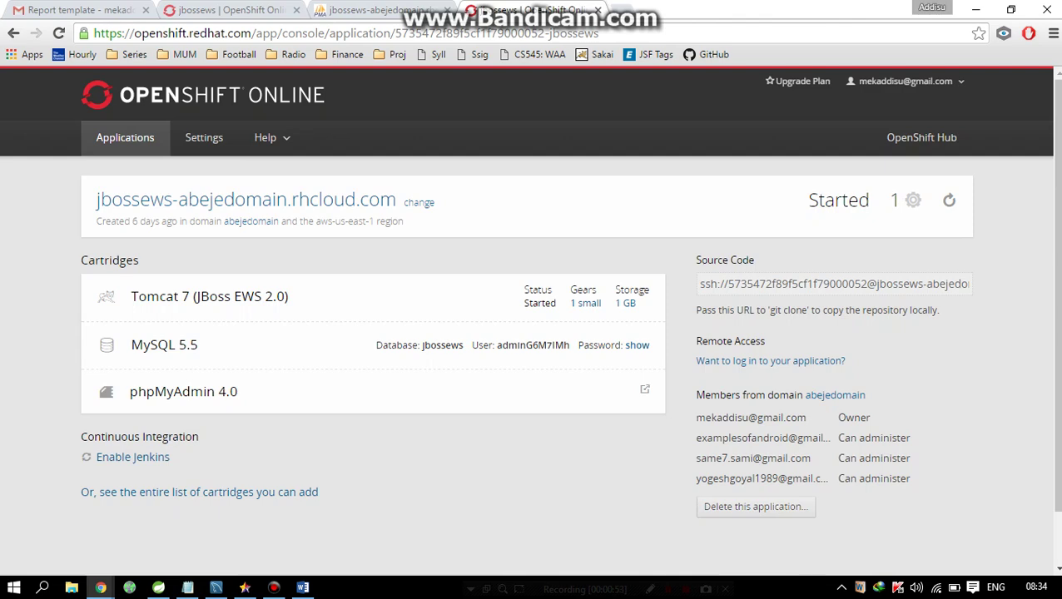
left_click(274, 587)
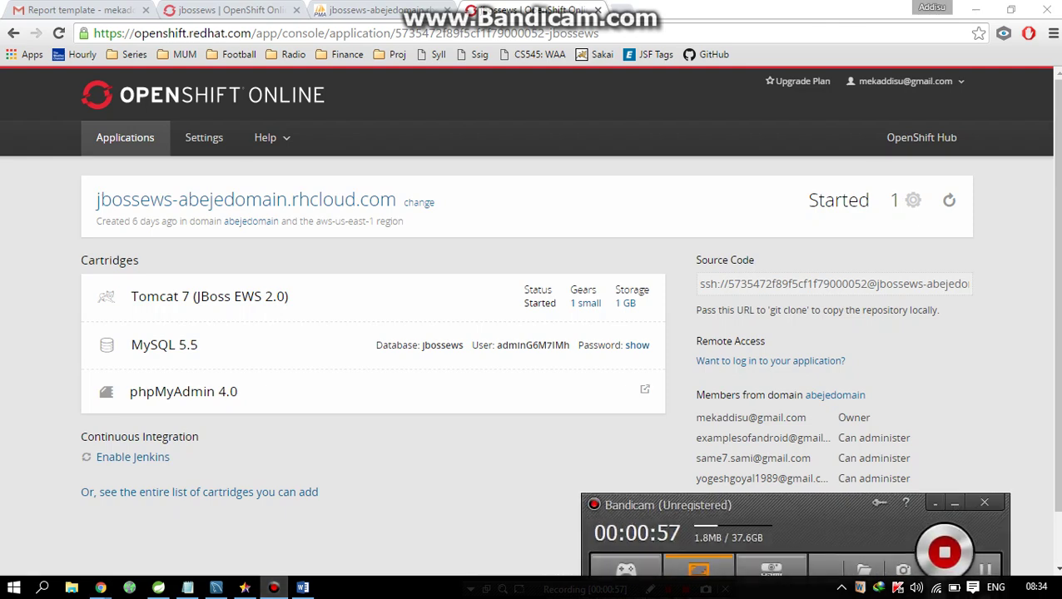
left_click(878, 503)
left_click_drag(761, 252, 856, 427)
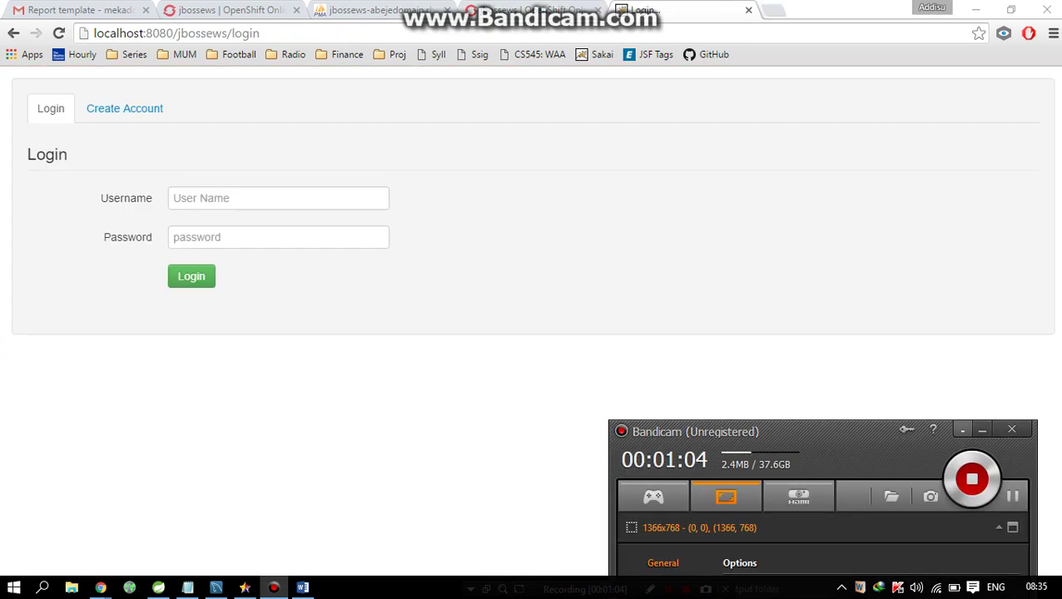
- Load the app's base address localhost:8080/jbossews/ instead of the login page
left_click(962, 429)
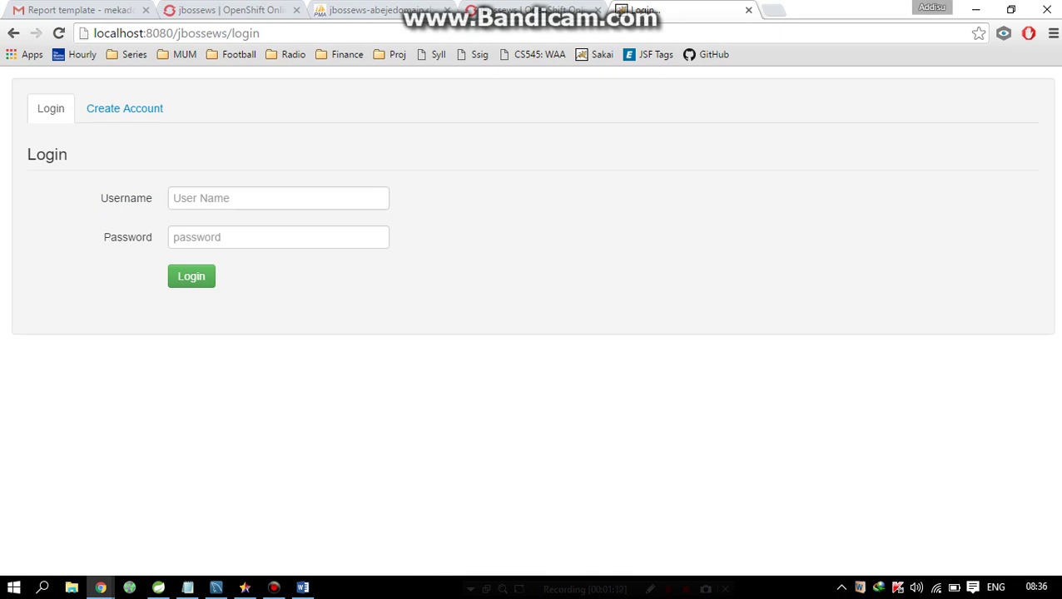
double_click(246, 33)
key("BackSpace")
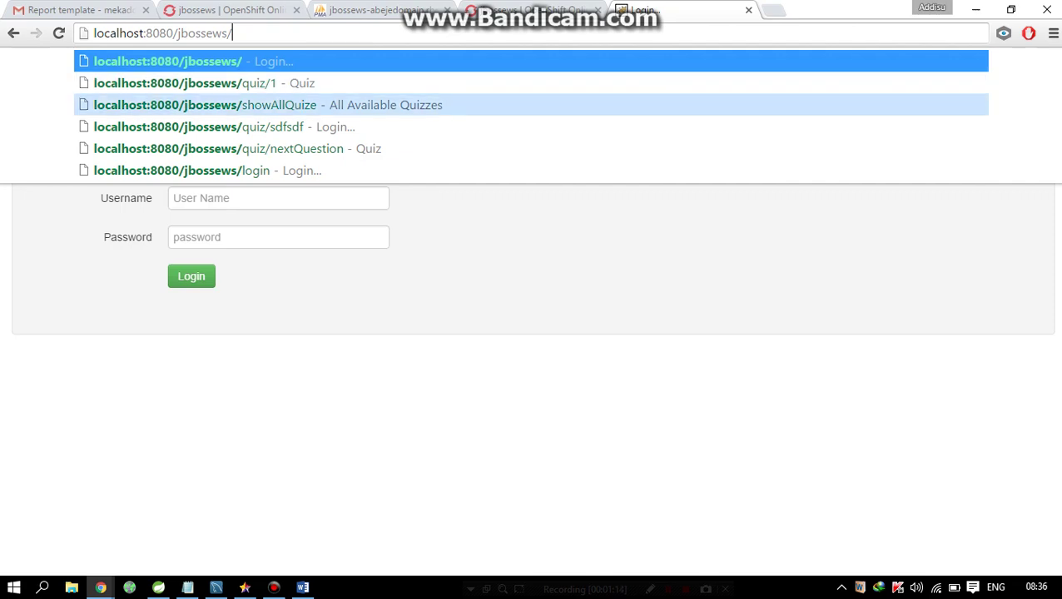
key("Return")
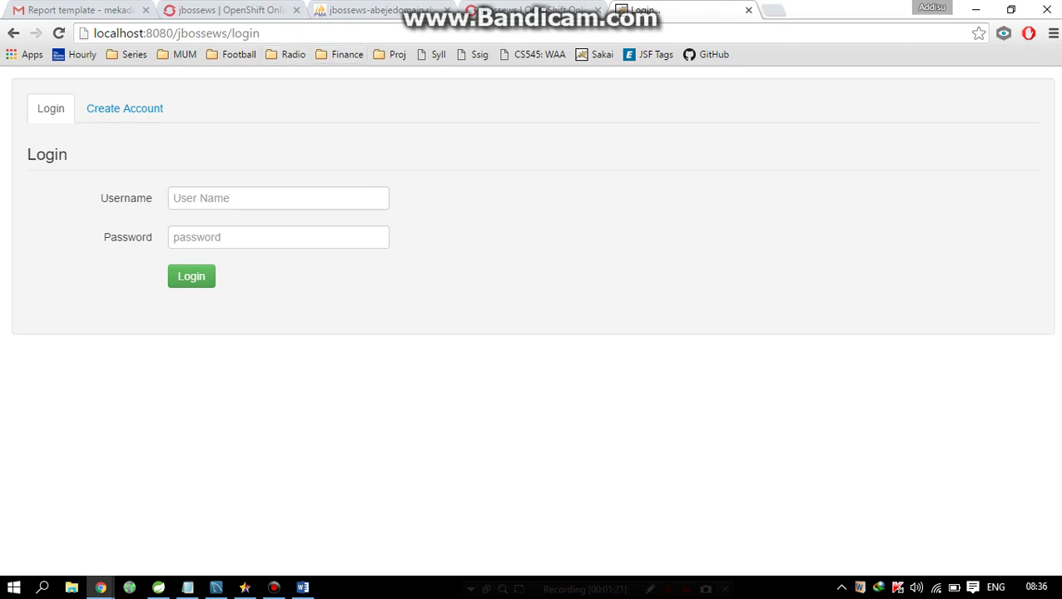
- Attempt a login with test credentials, which is rejected, then go to the Create Account form
left_click(250, 198)
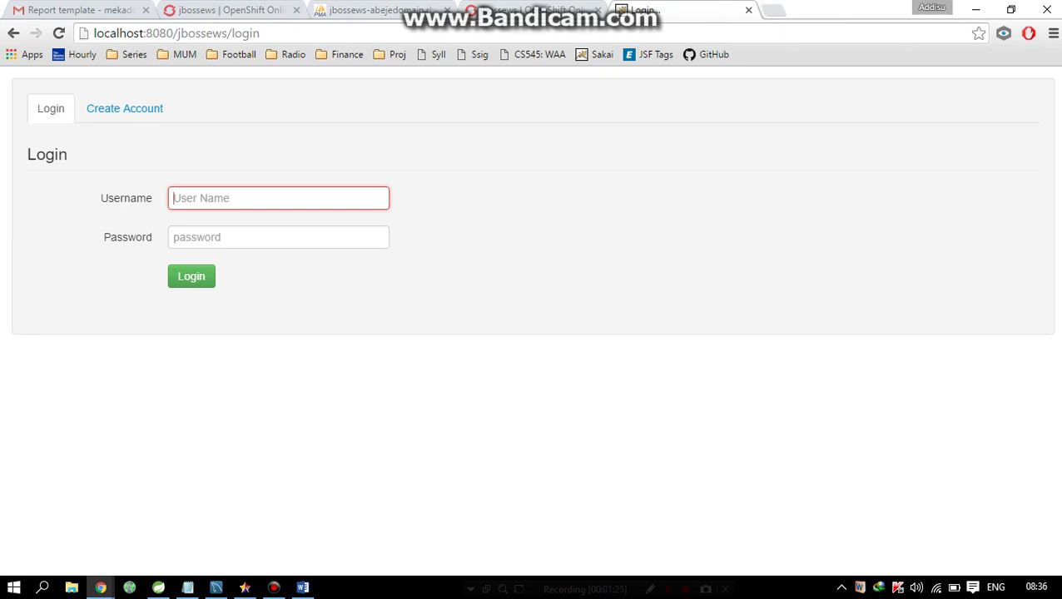
type("test")
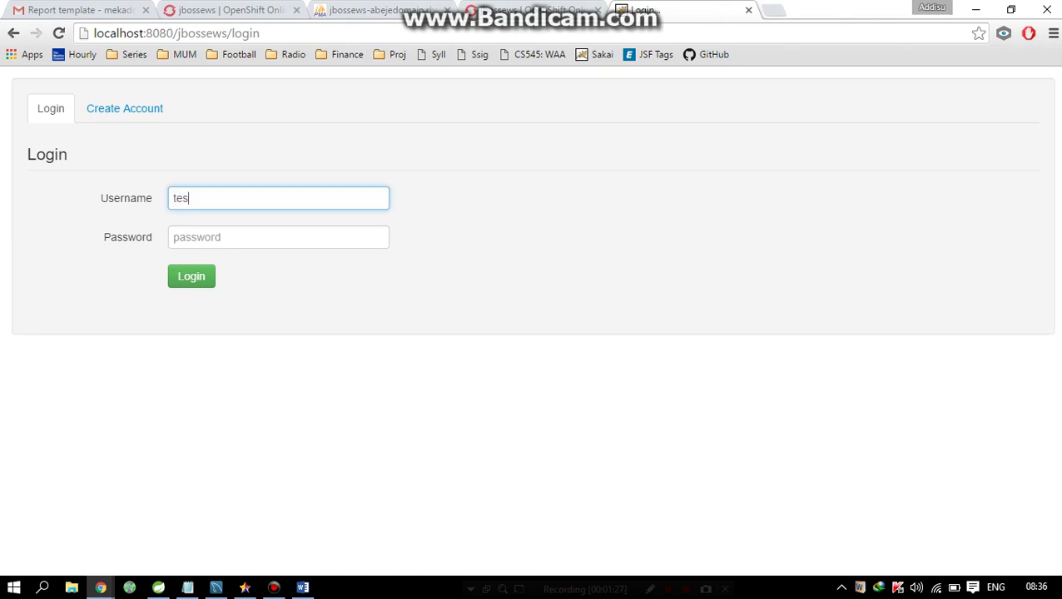
left_click(278, 237)
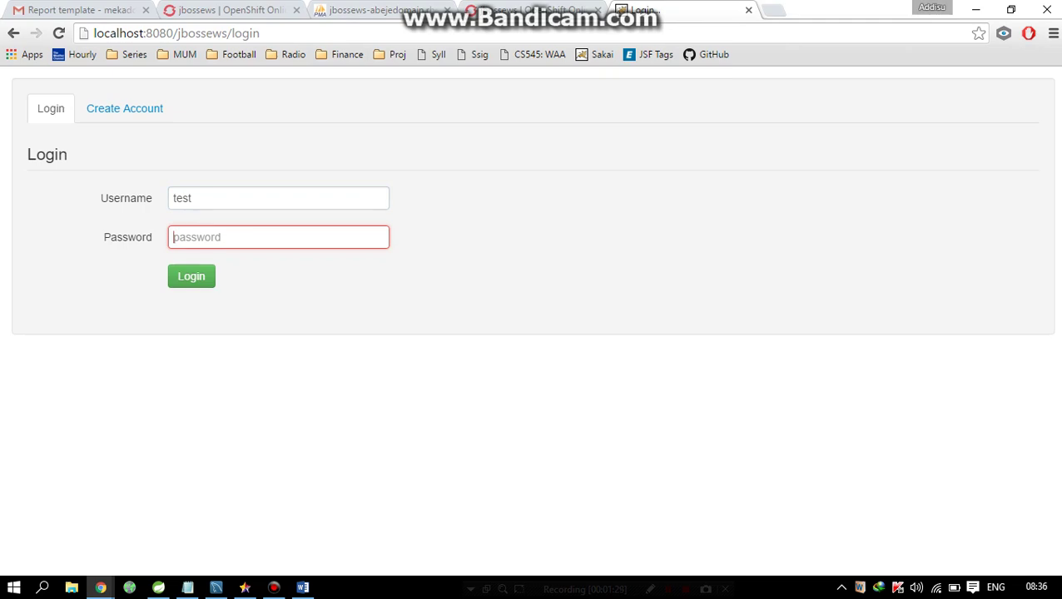
type("test")
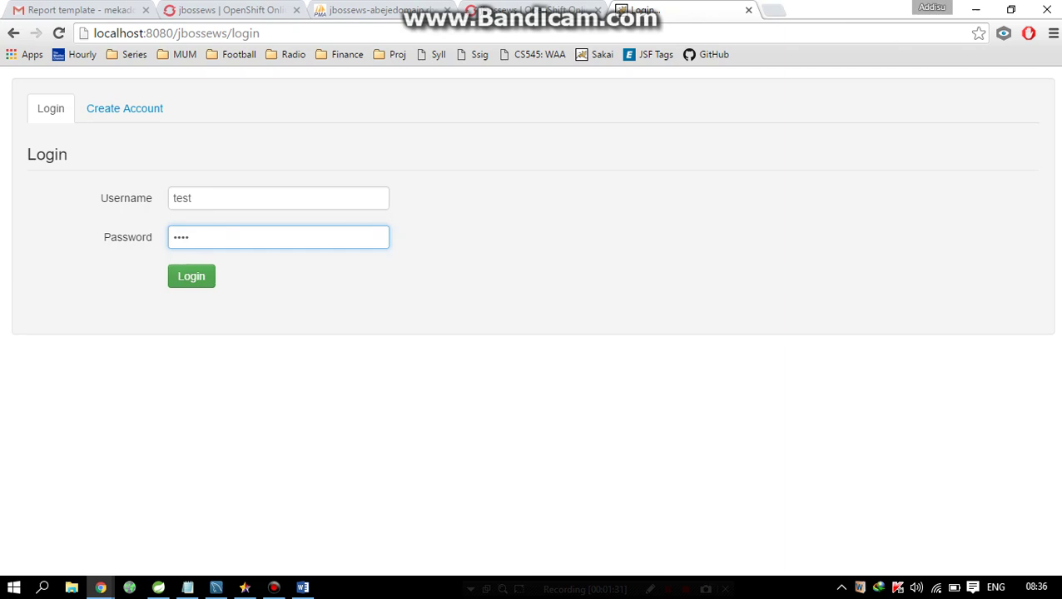
left_click(191, 275)
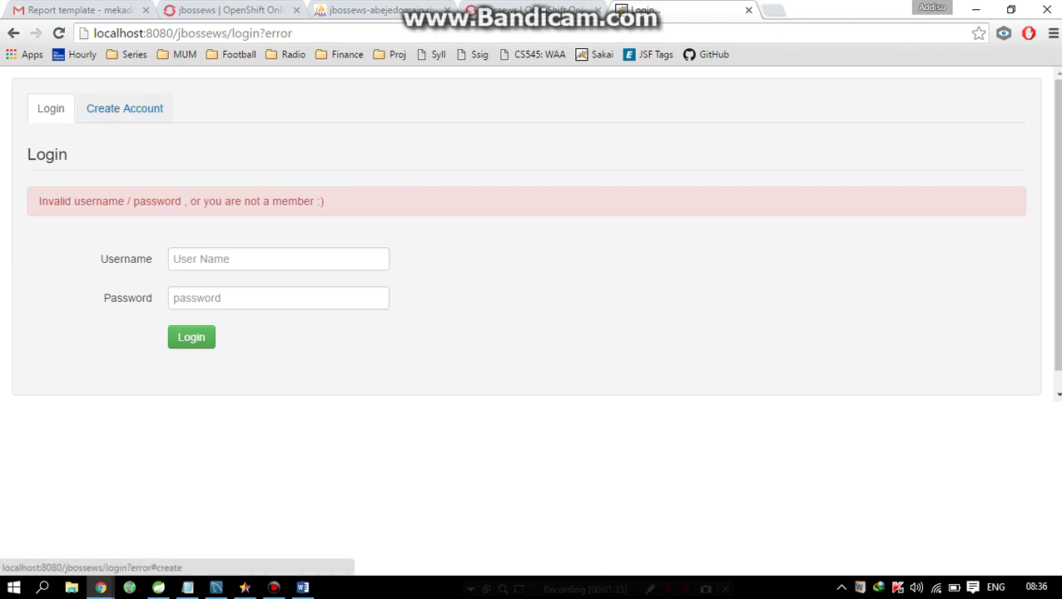
left_click(125, 108)
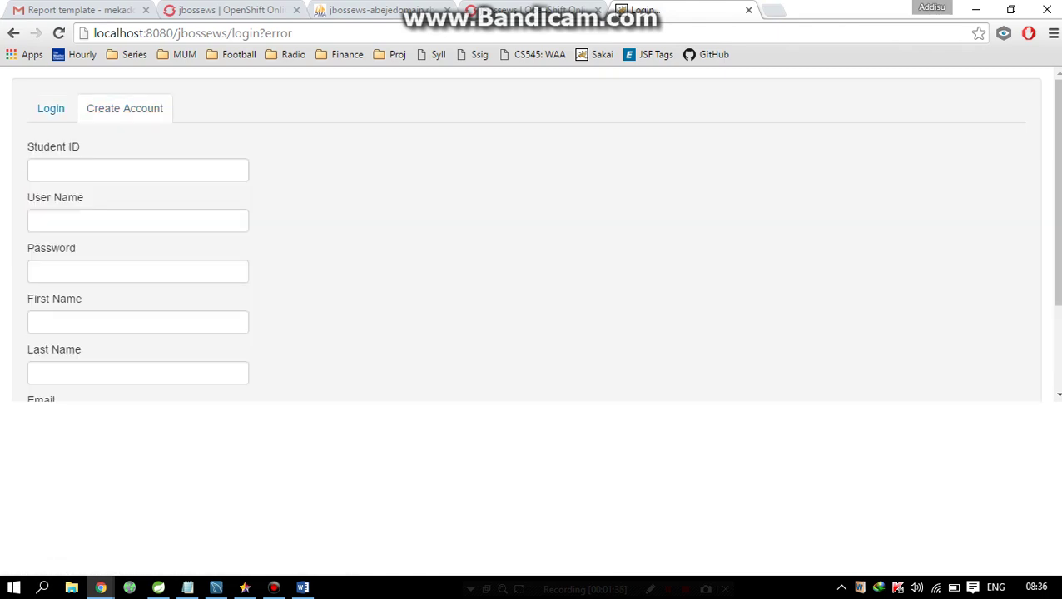
- Enter the new student's ID, user name and password in the registration form
left_click(137, 170)
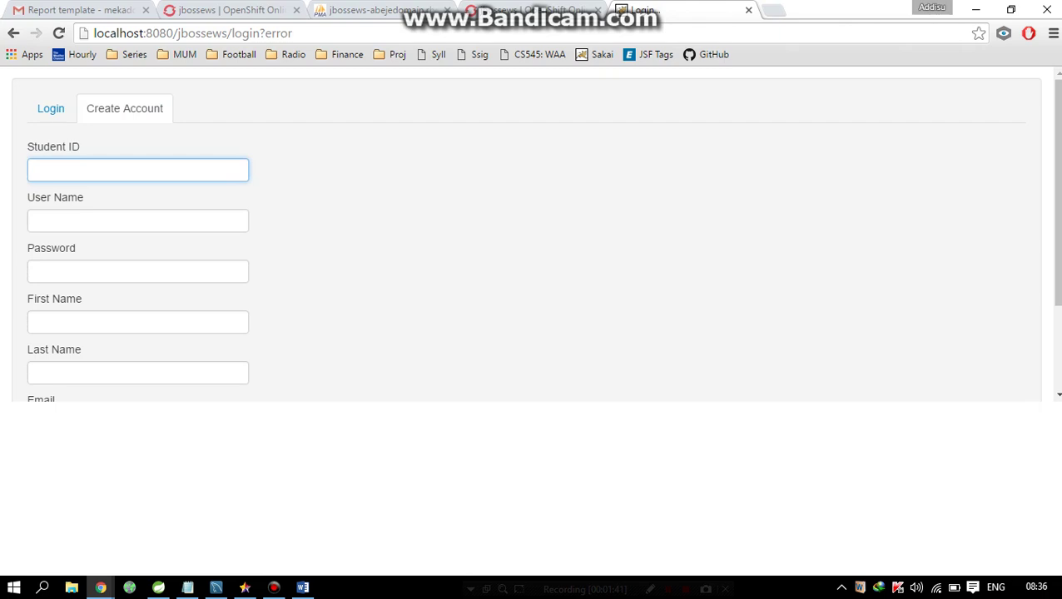
type("987653")
left_click(137, 220)
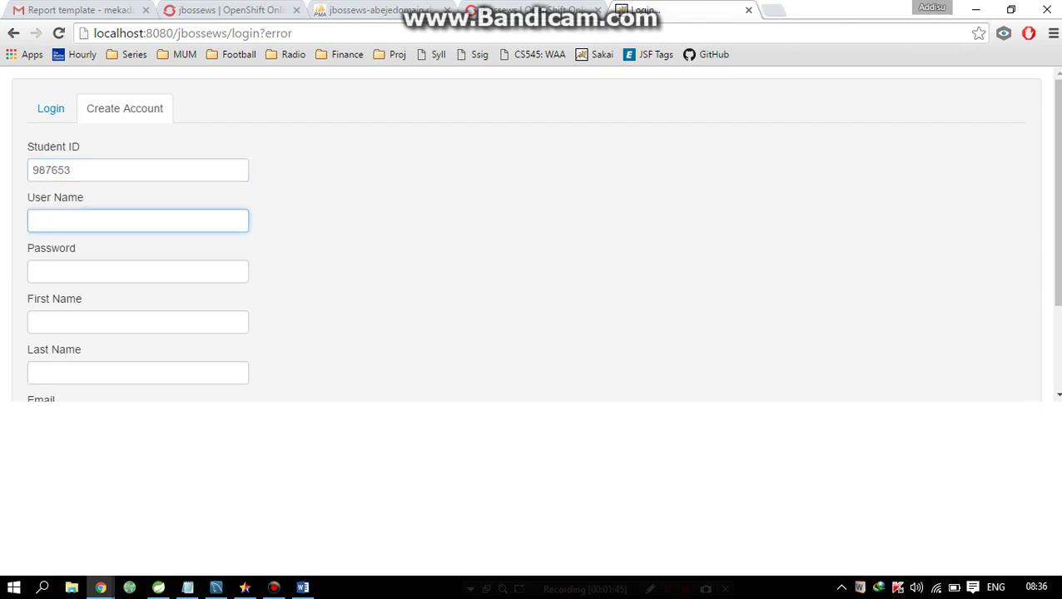
type("Sameh")
key("Tab")
type("12")
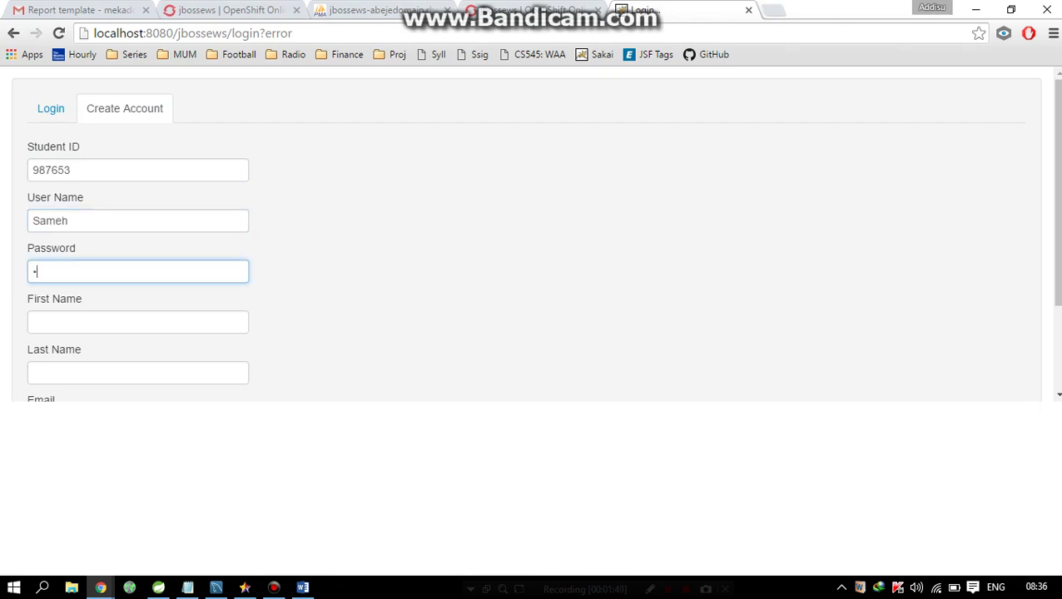
type("34")
- Fill in the student's first name, last name and e-mail address, then submit the registration
key("Tab")
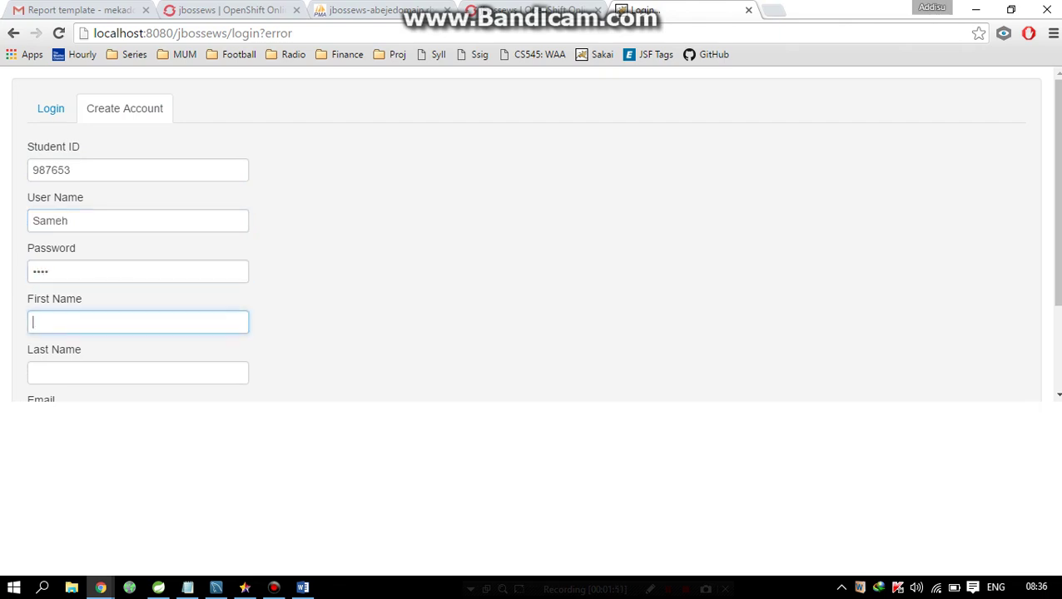
key("Tab")
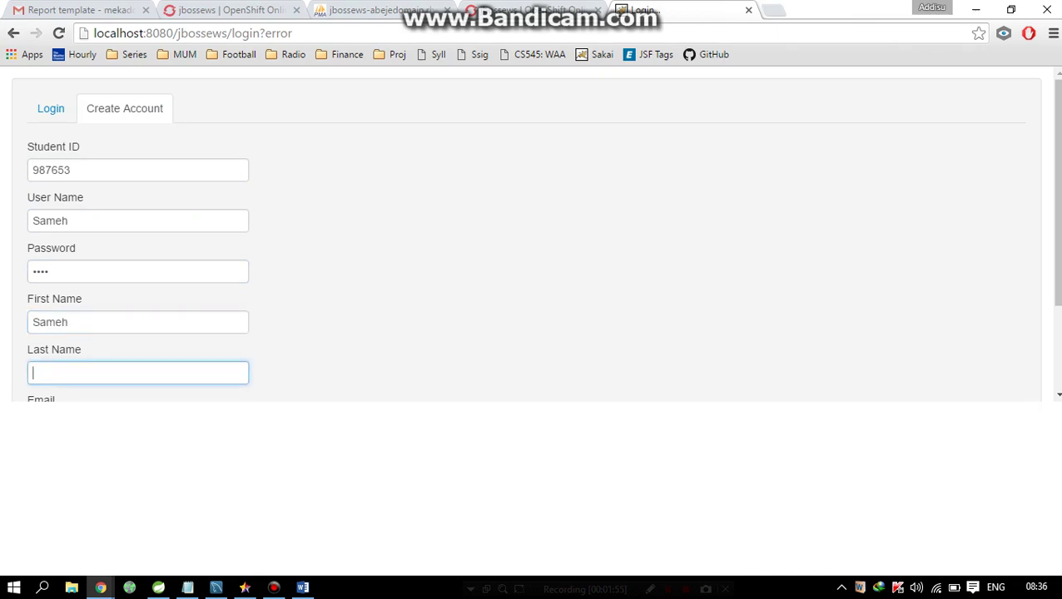
key("Tab")
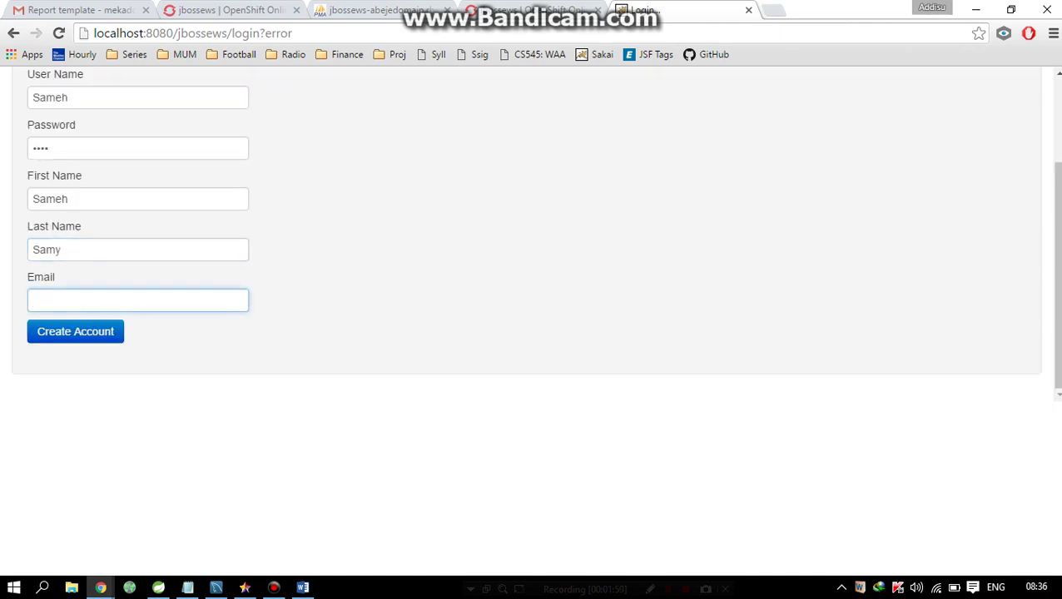
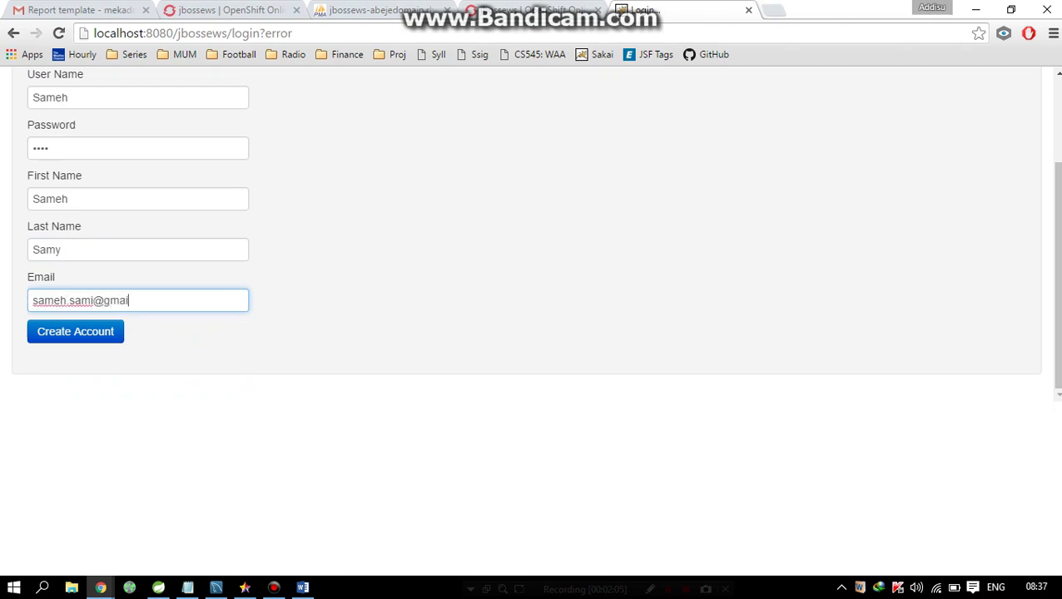
key("Tab")
key("Return")
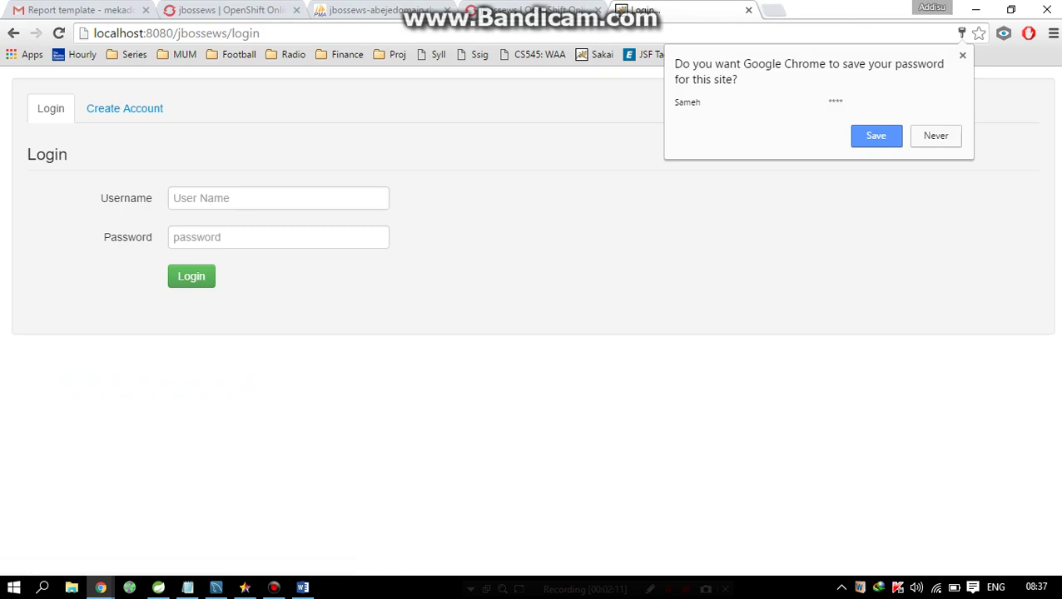
- Enter the new account's username and password on the login form, then switch to Create Account
key("Escape")
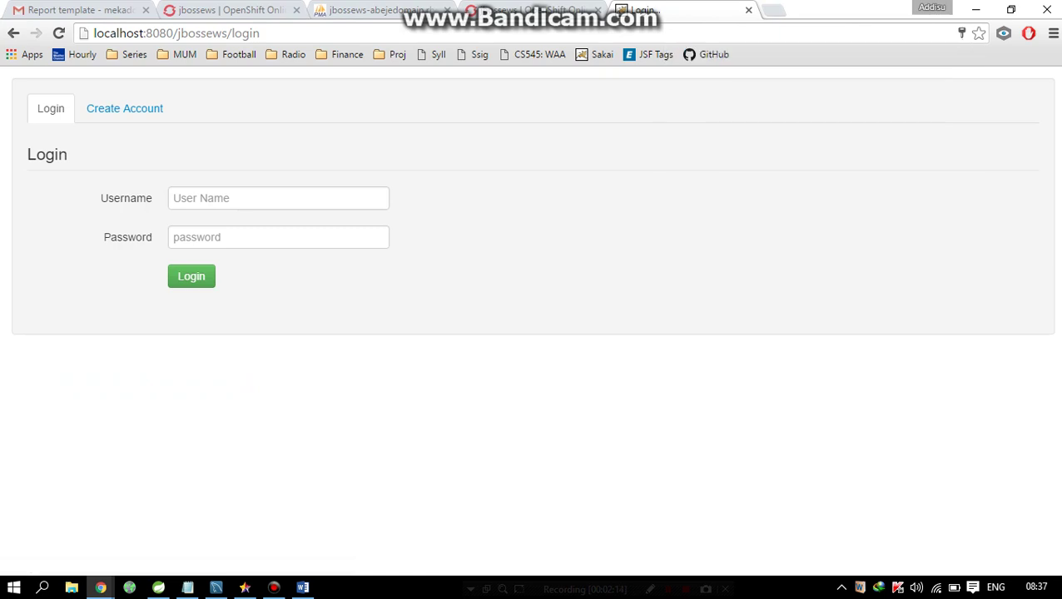
left_click(278, 198)
type("Sameh")
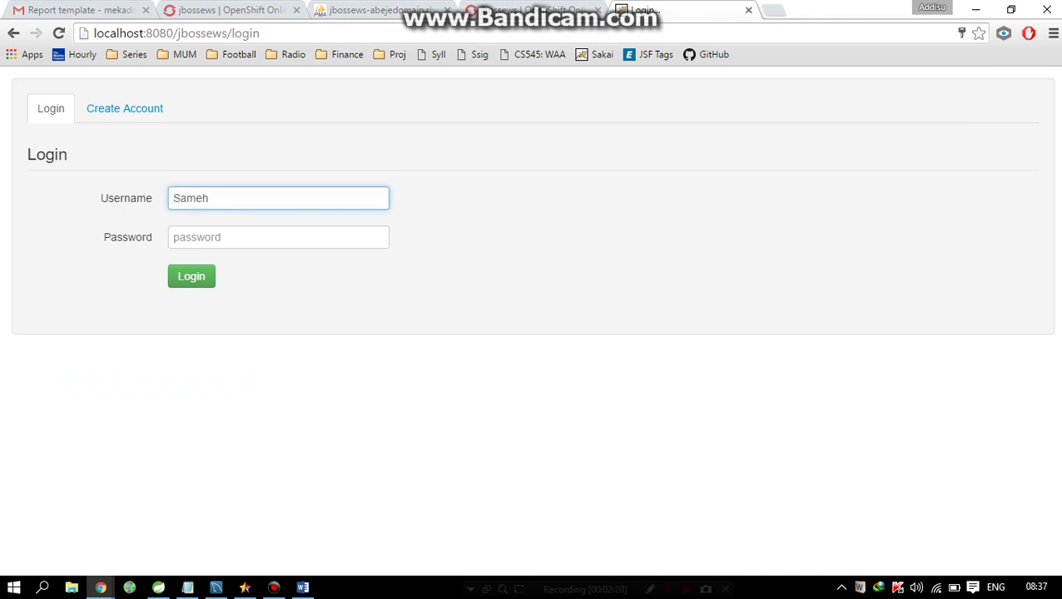
left_click(278, 238)
type("1234")
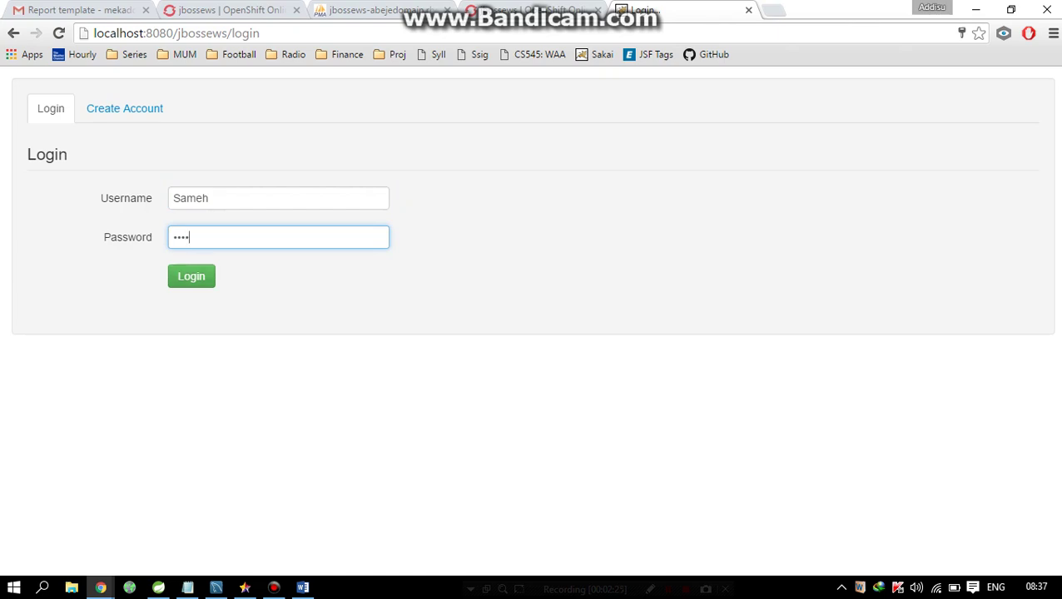
left_click(125, 109)
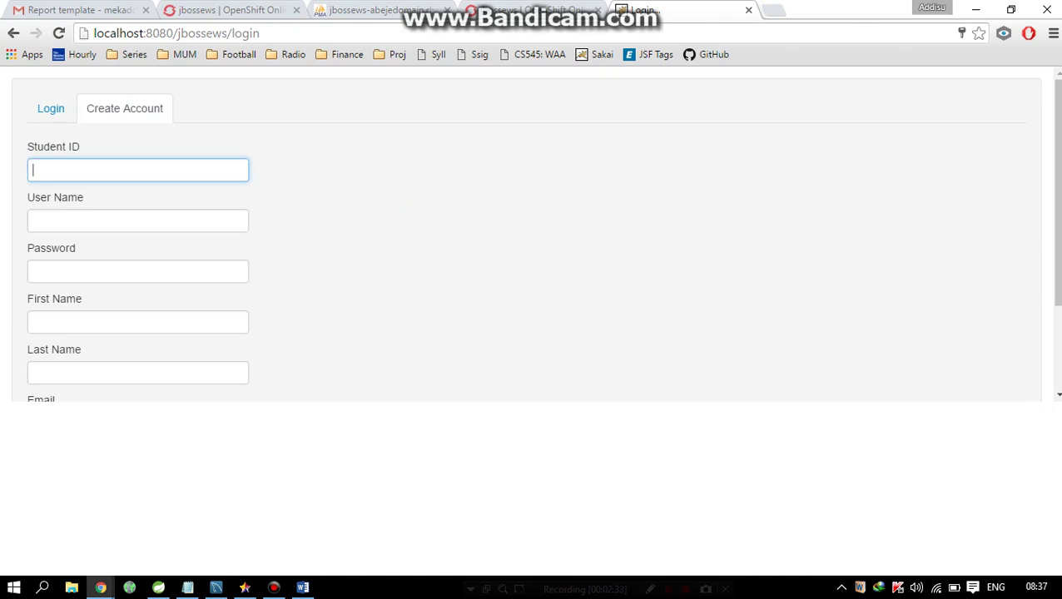
- Submit the empty registration form to reveal the required field messages
scroll(535, 228, "down", 3)
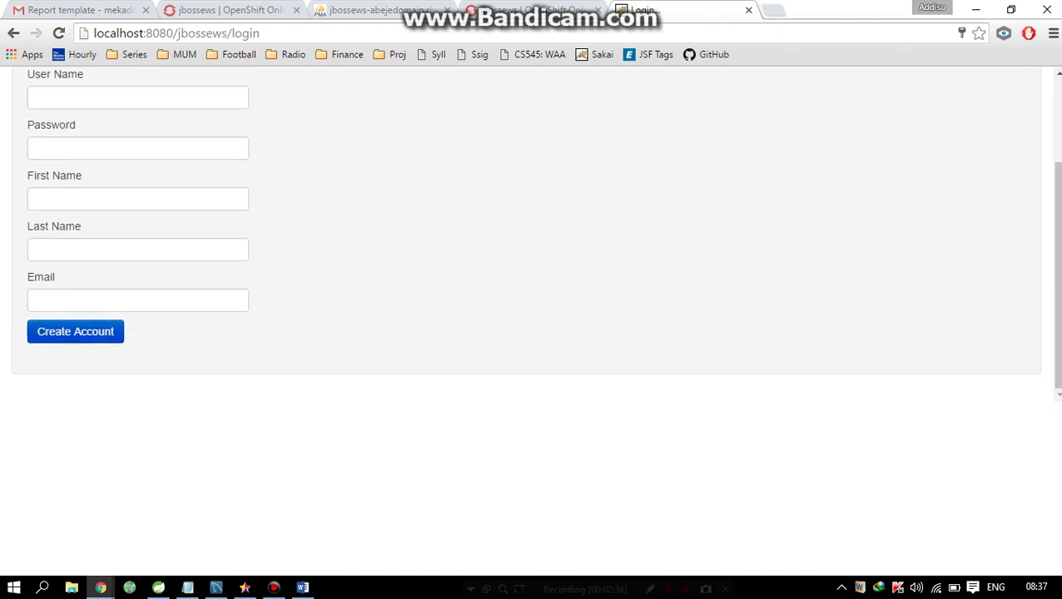
key("Return")
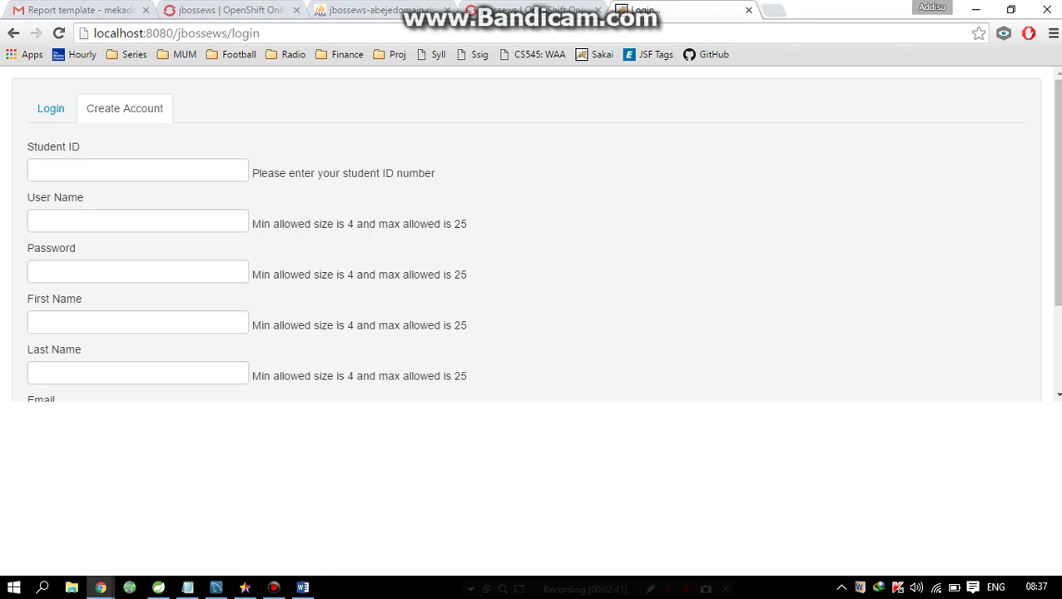
scroll(535, 233, "down", 3)
scroll(536, 233, "up", 3)
- Enter a placeholder student ID, the user name 'Dummy' and a password
left_click(137, 170)
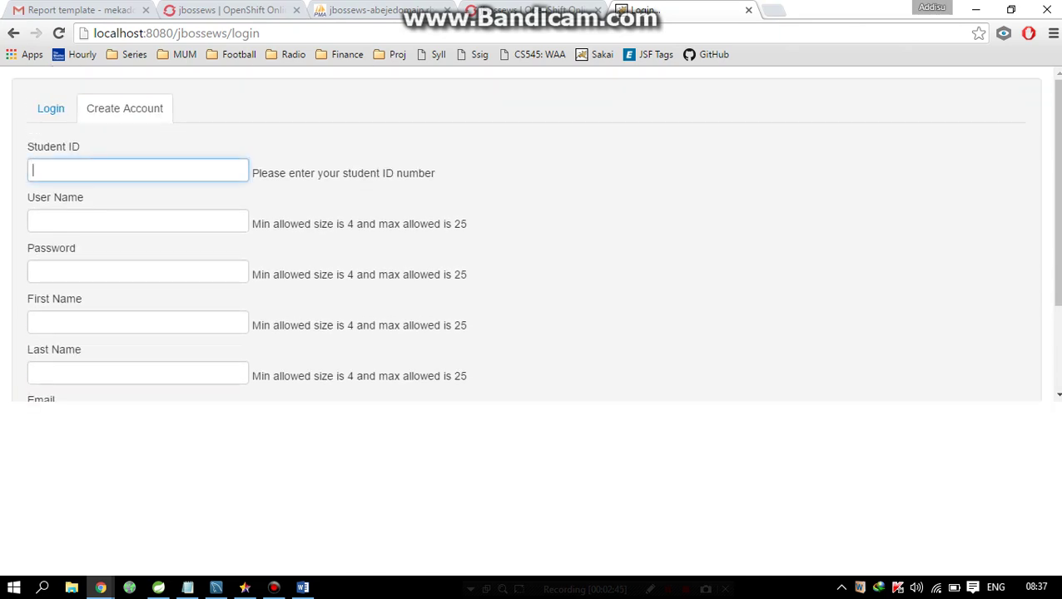
type("98")
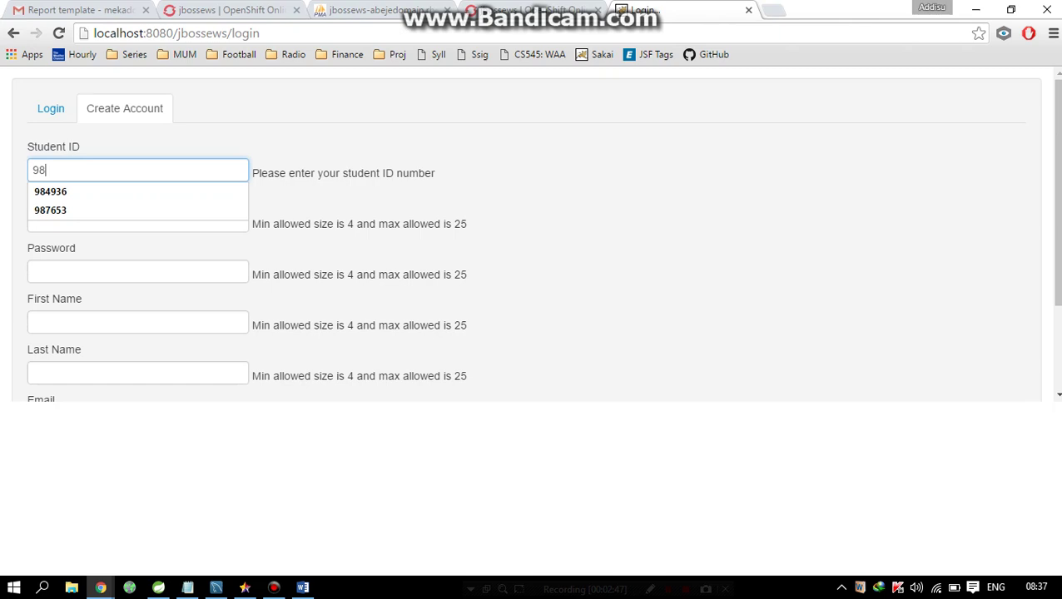
key("Down")
key("Up")
key("Down")
type("7")
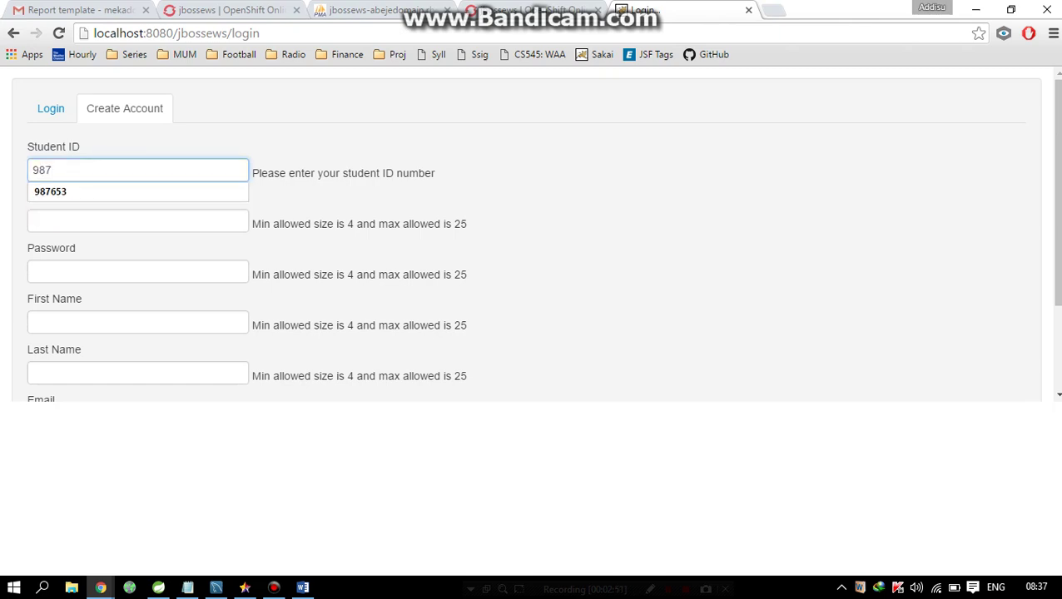
type("12")
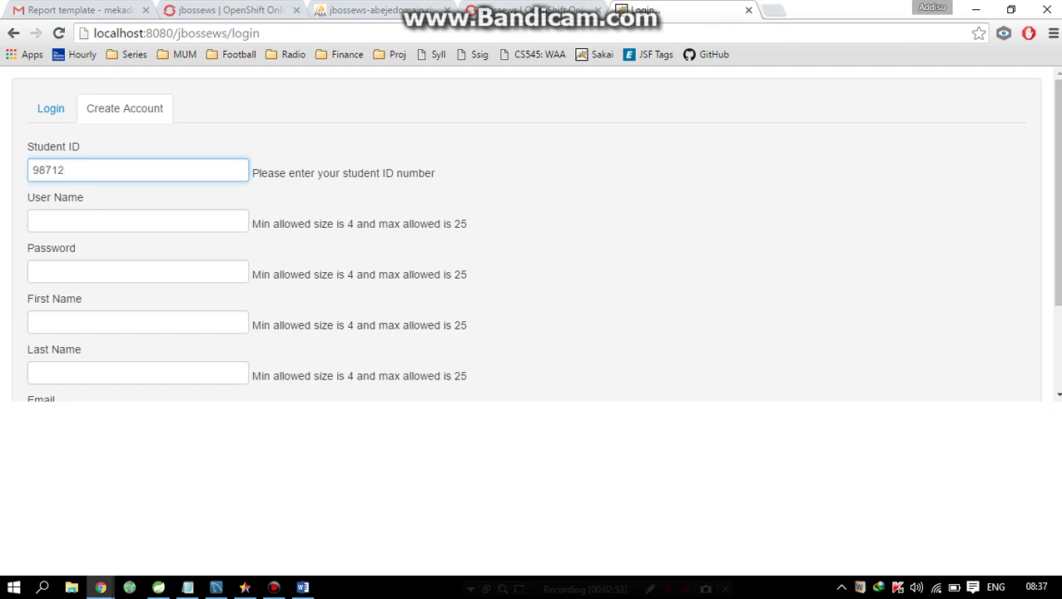
type("3")
left_click(137, 220)
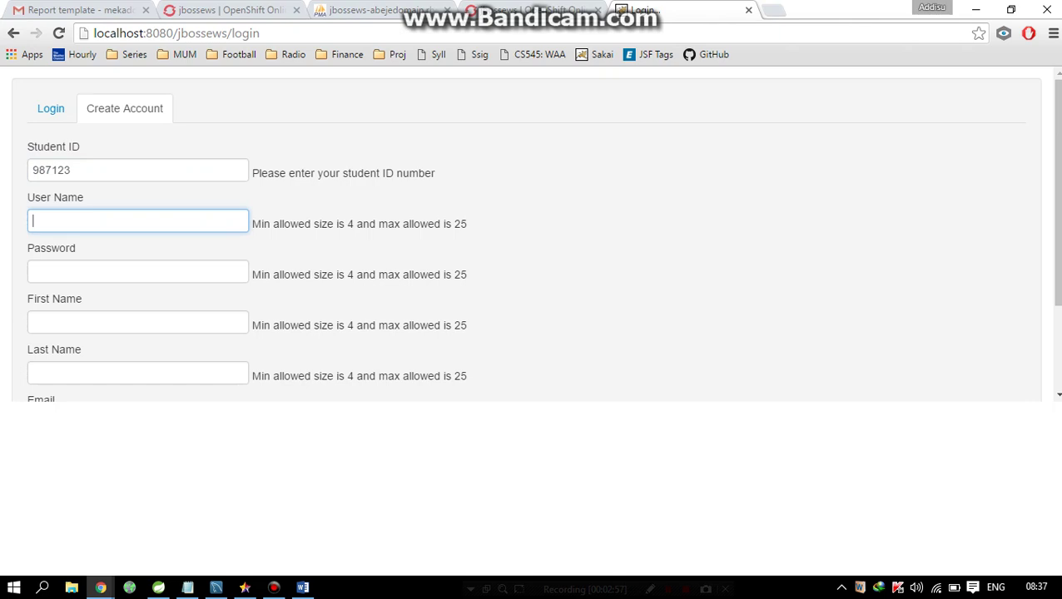
type("Dummy")
key("Tab")
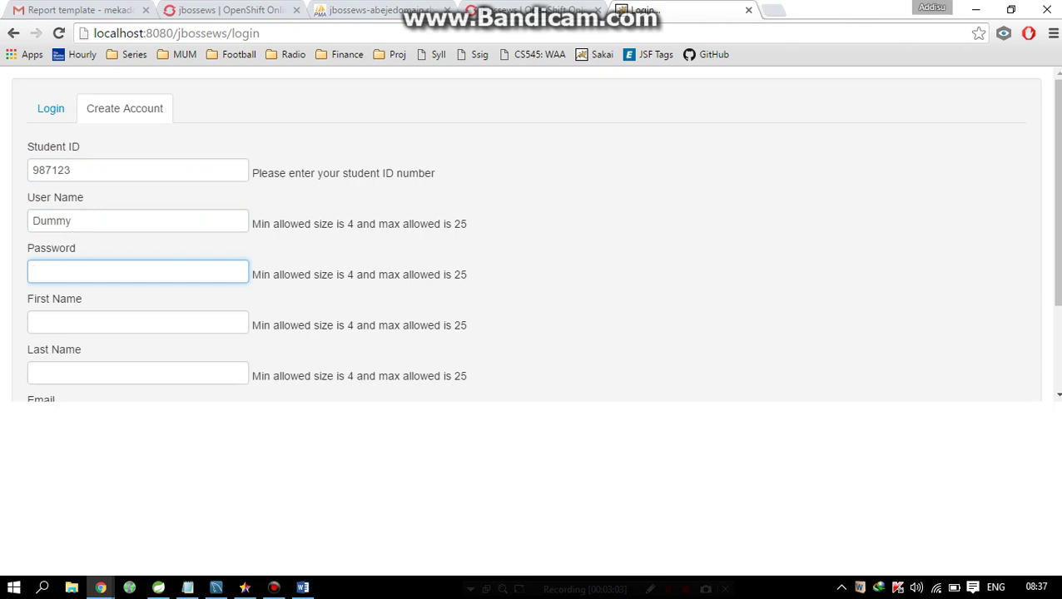
type("dummy12345")
- Fill the first name, last name and e-mail fields with 'Dummy' and submit the form
key("Tab")
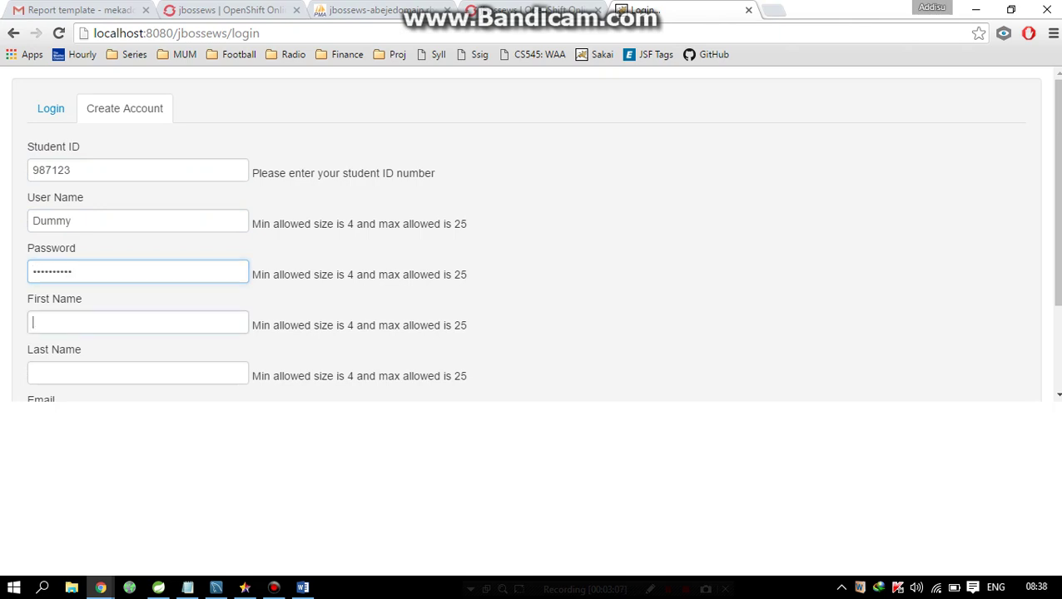
key("shift+Tab")
key("shift+Tab")
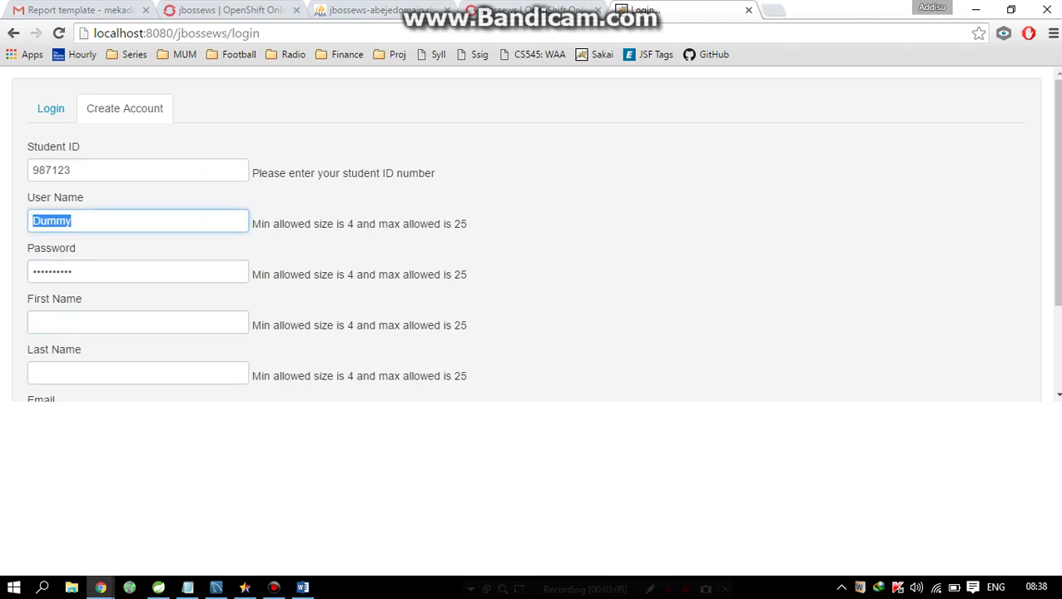
key("Tab")
key("Tab")
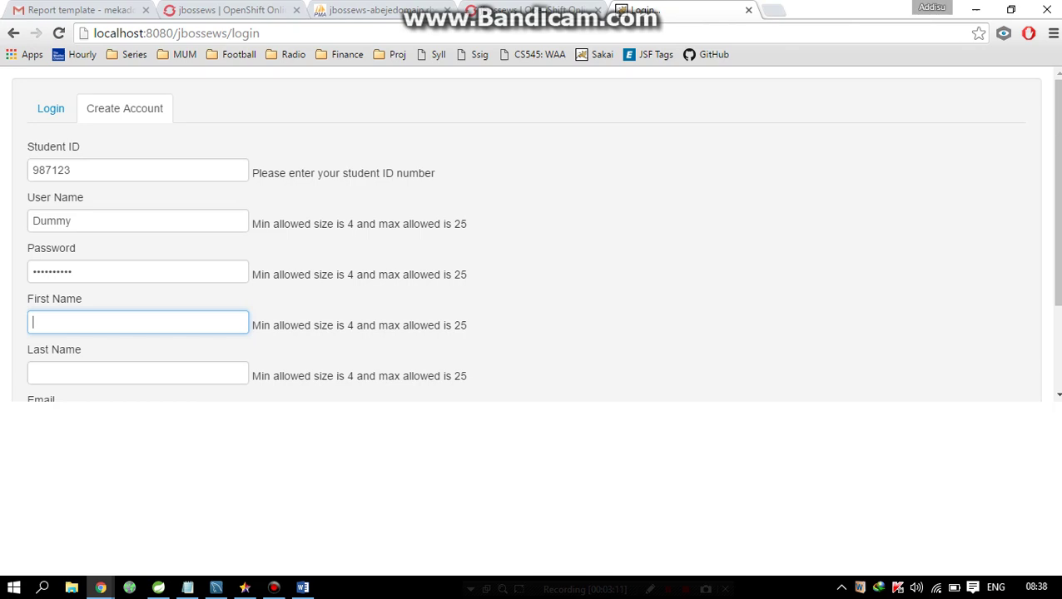
type("Dummy")
scroll(532, 236, "down", 1)
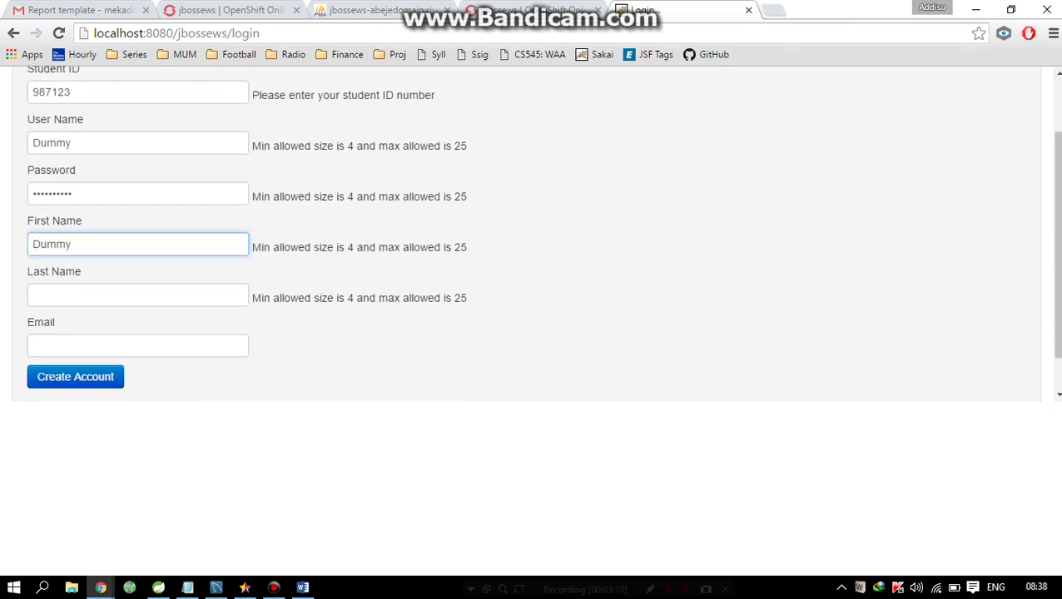
key("Tab")
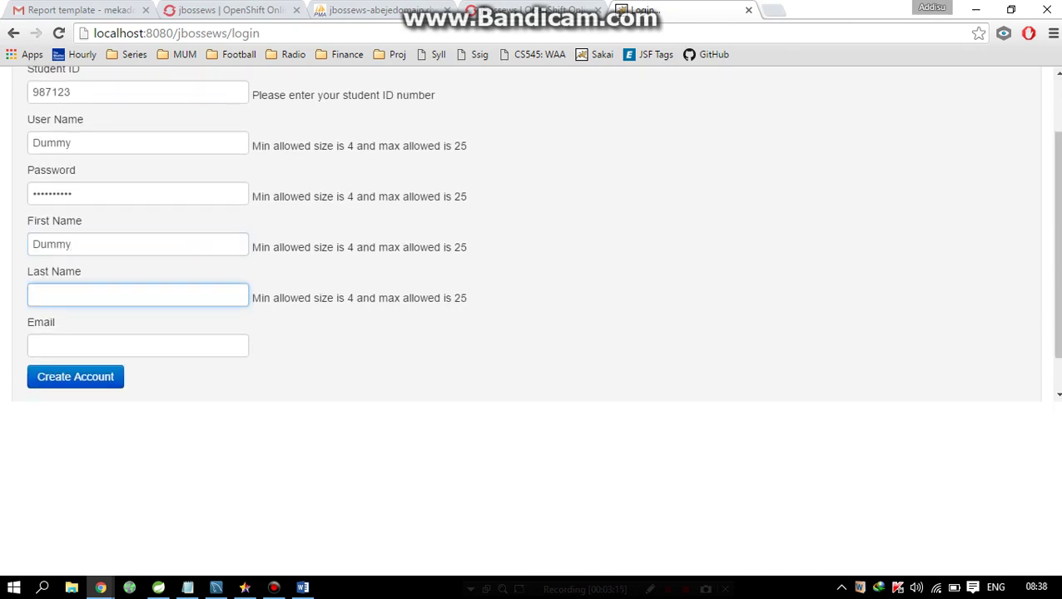
type("Dummy")
key("Tab")
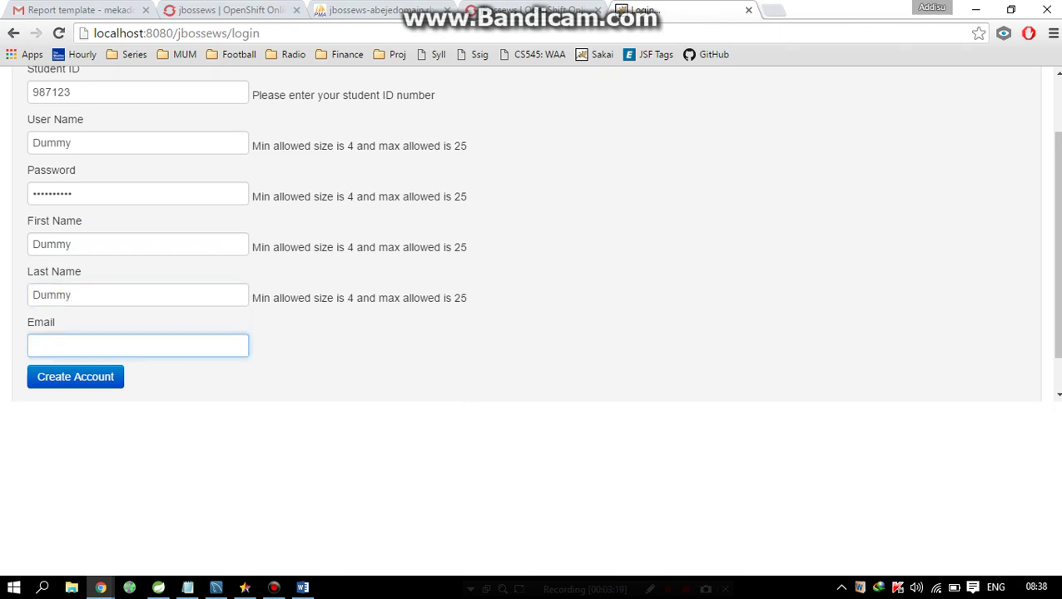
type("Dummy")
key("Return")
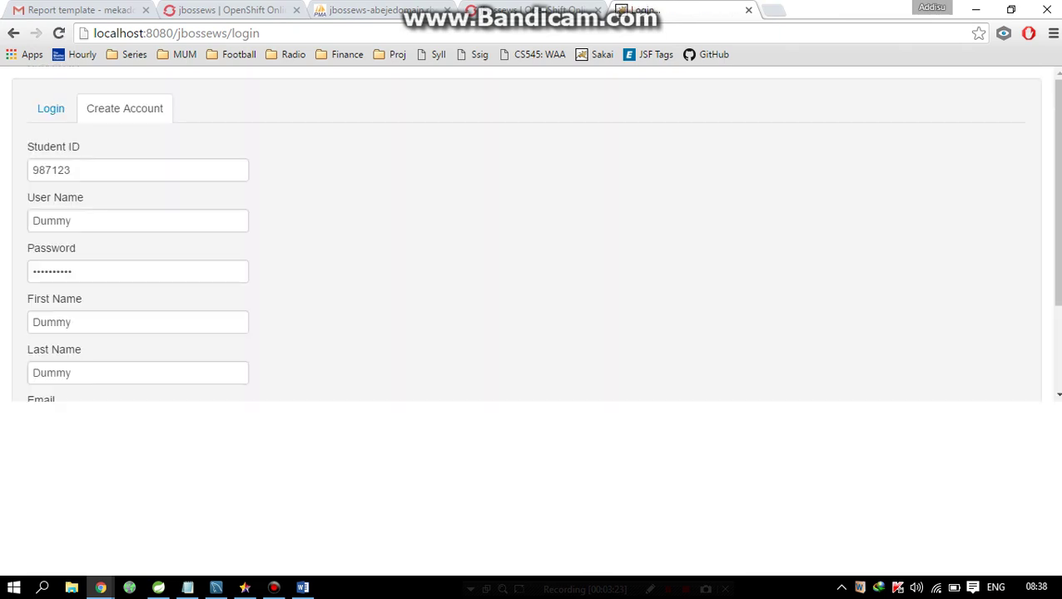
- Fix the e-mail flagged 'Not a valid Email' by completing it into a proper address
scroll(533, 233, "down", 2)
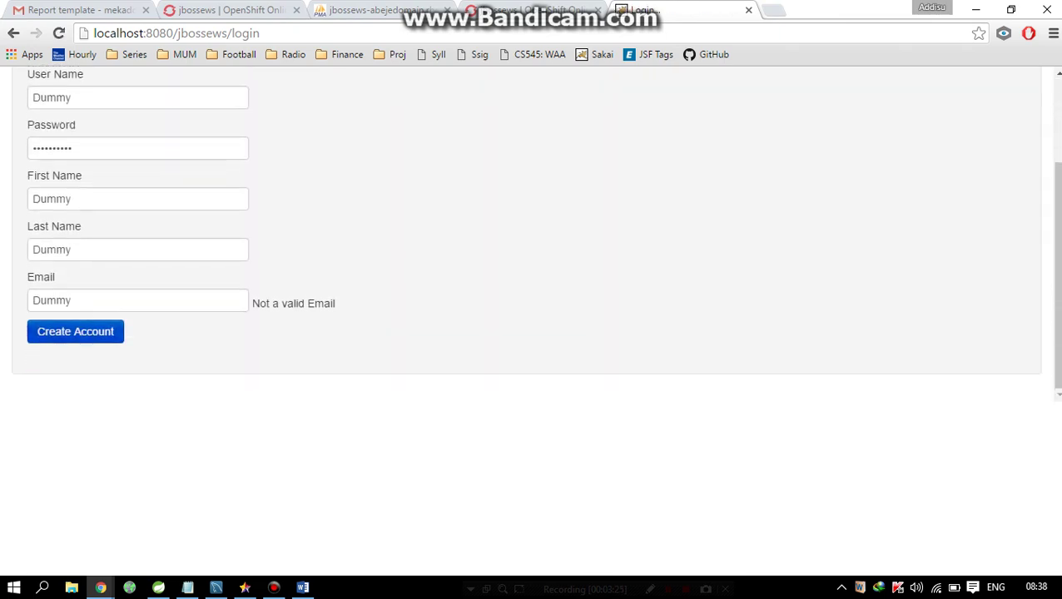
left_click(72, 301)
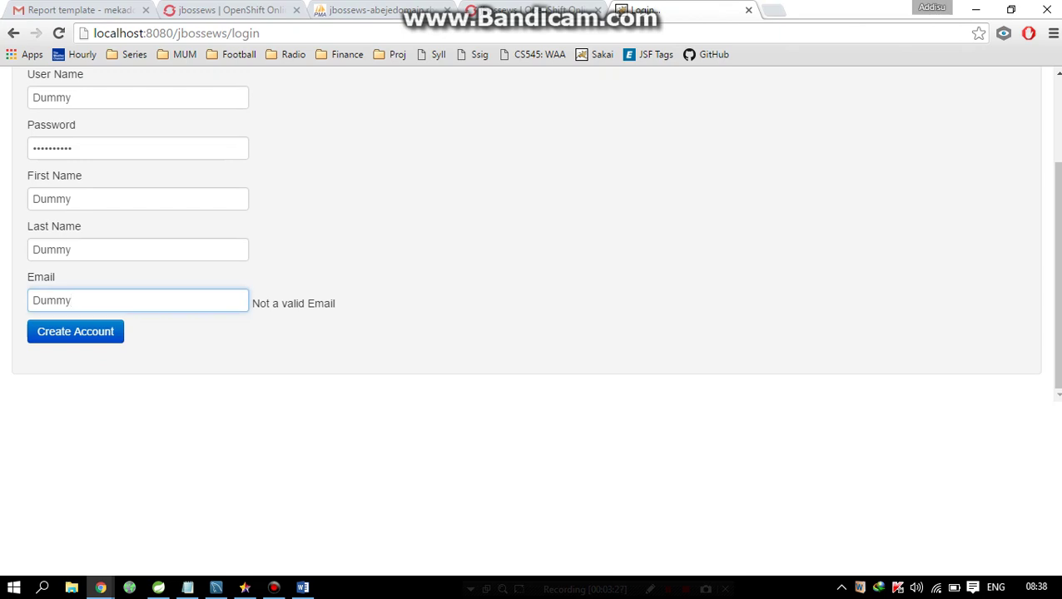
type("@mum.com")
- Submit the corrected registration, log in to the Student Dashboard, and switch to Spring Tool Suite
key("Return")
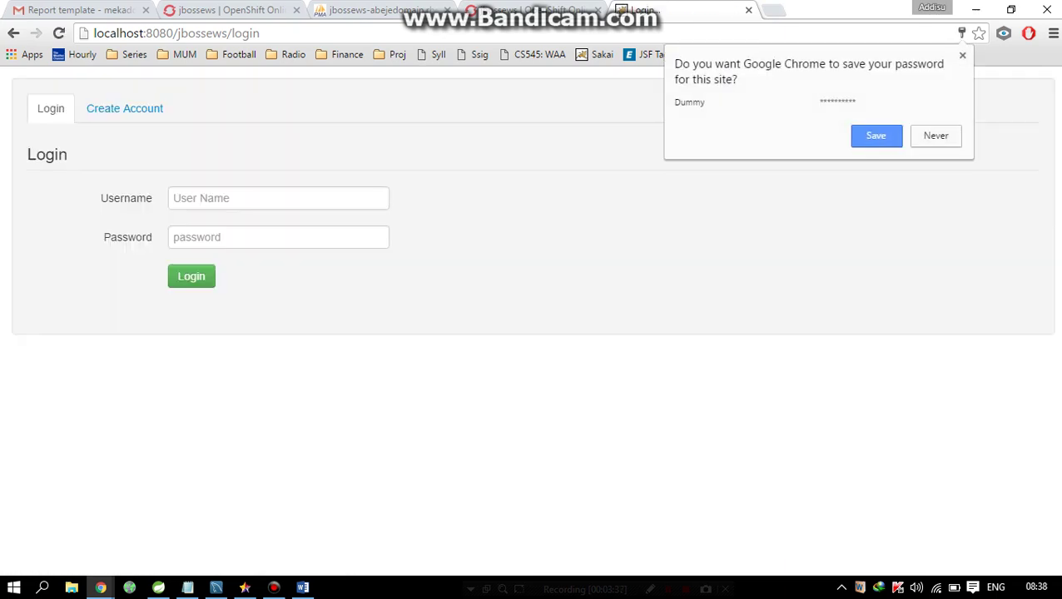
left_click(278, 198)
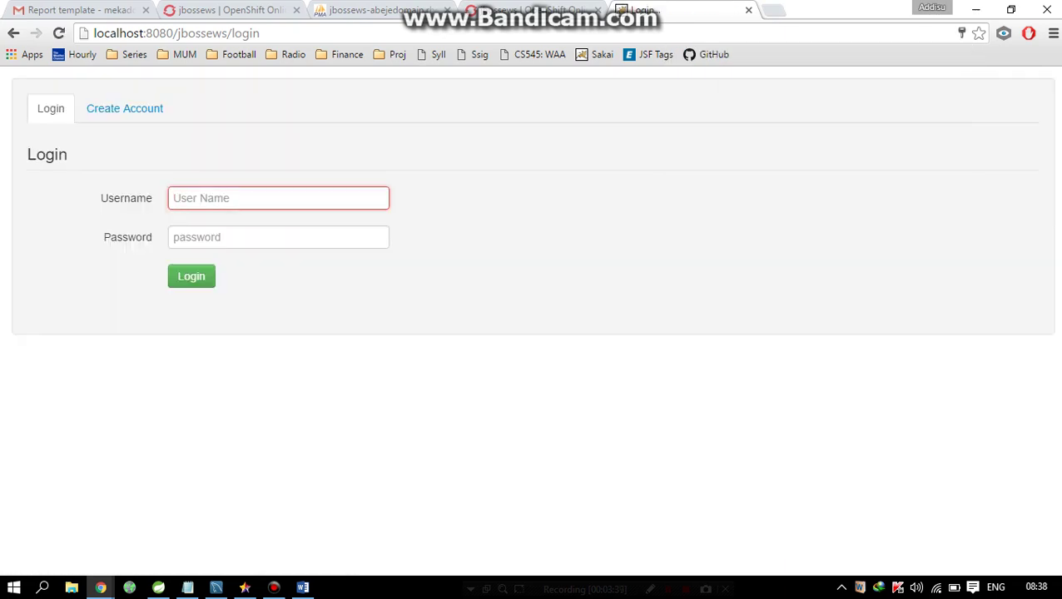
type("qqqq")
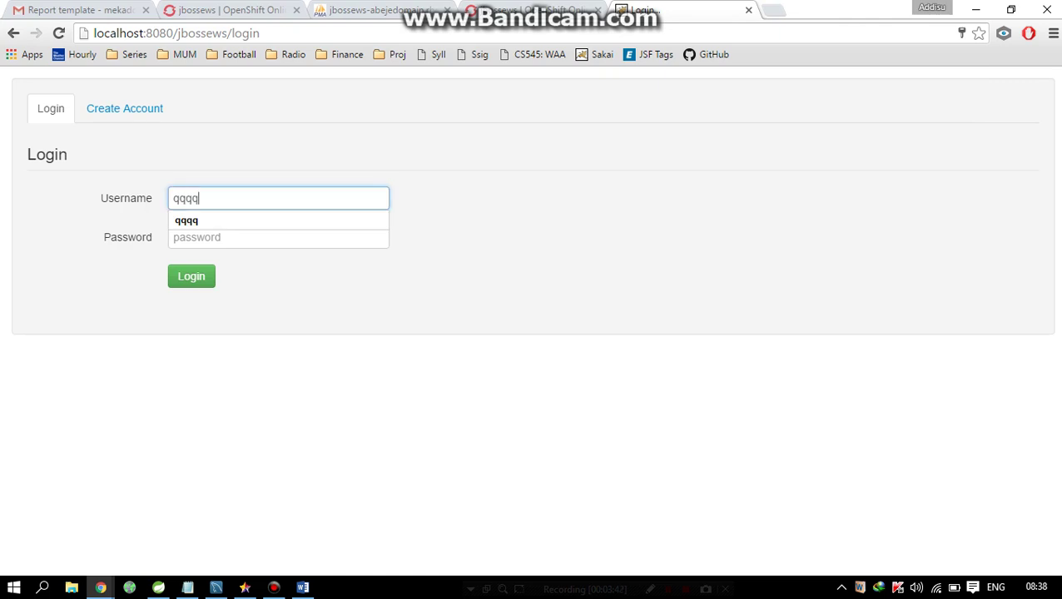
key("Tab")
type("qqqq")
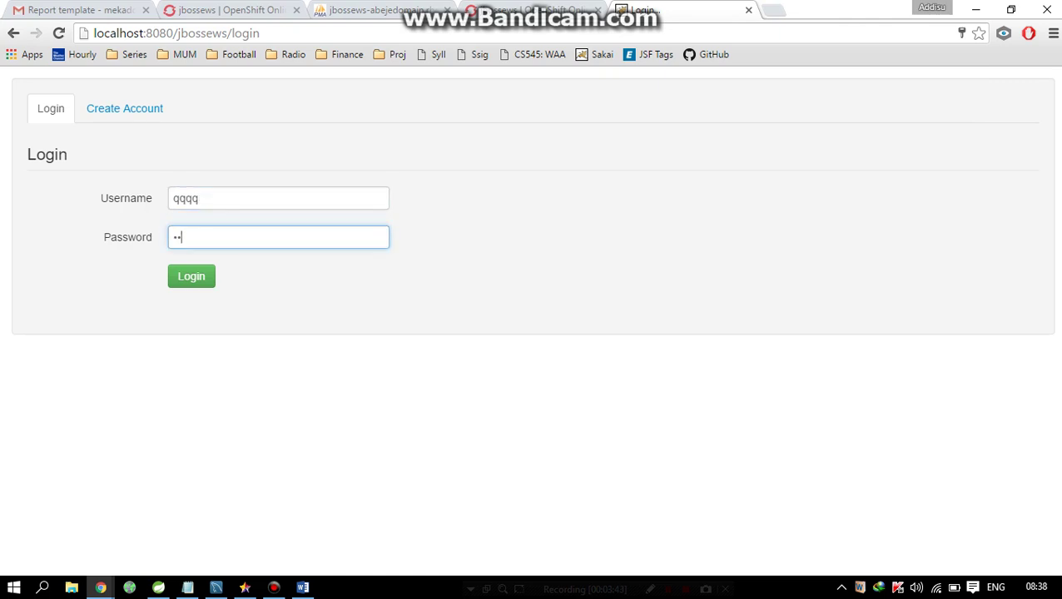
key("Return")
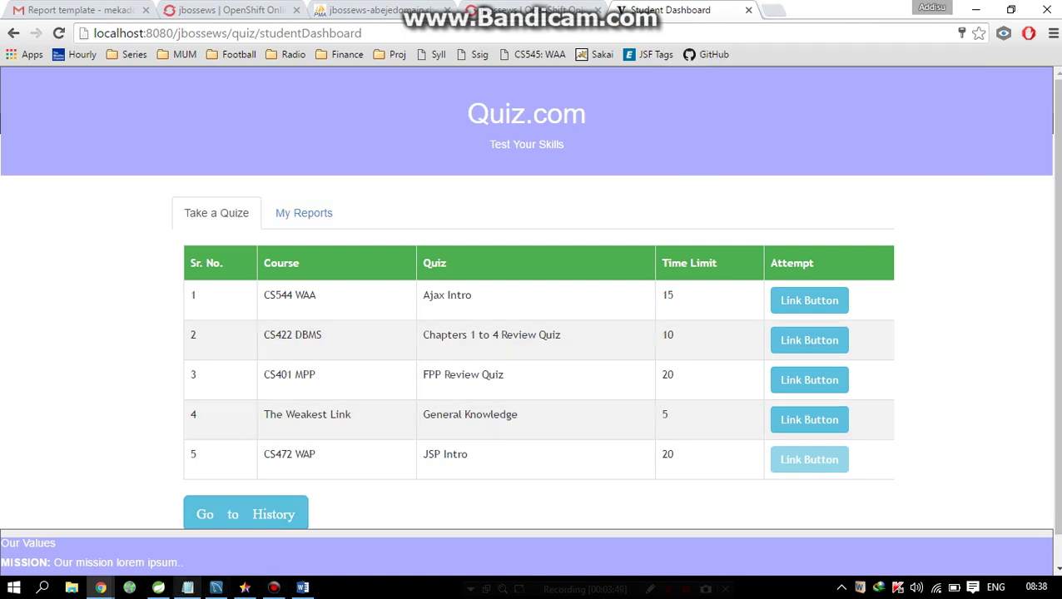
left_click(158, 587)
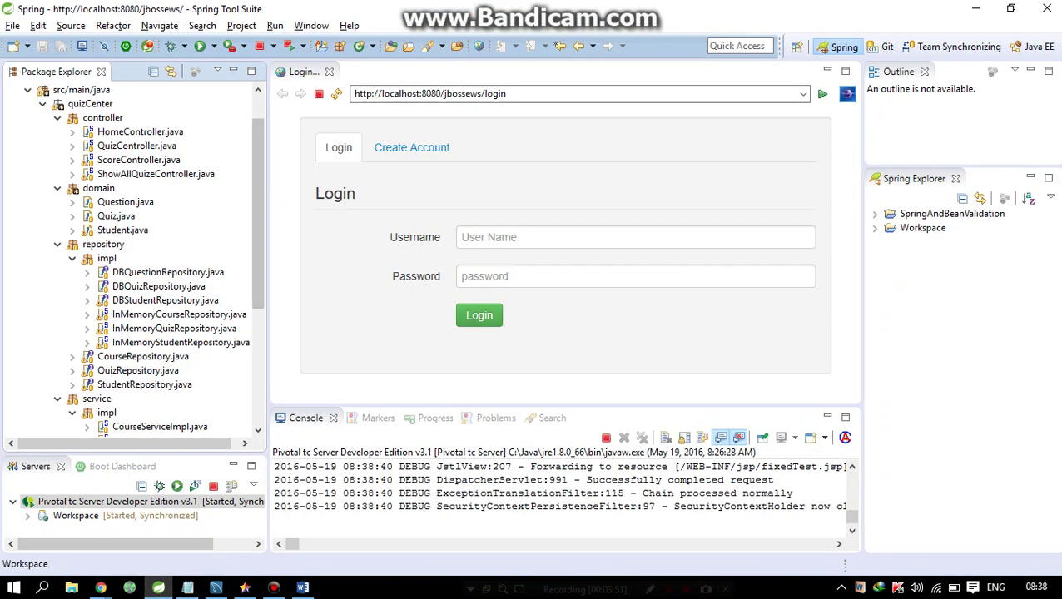
- Open HomeController.java from Package Explorer and maximize its editor
scroll(133, 258, "down", 5)
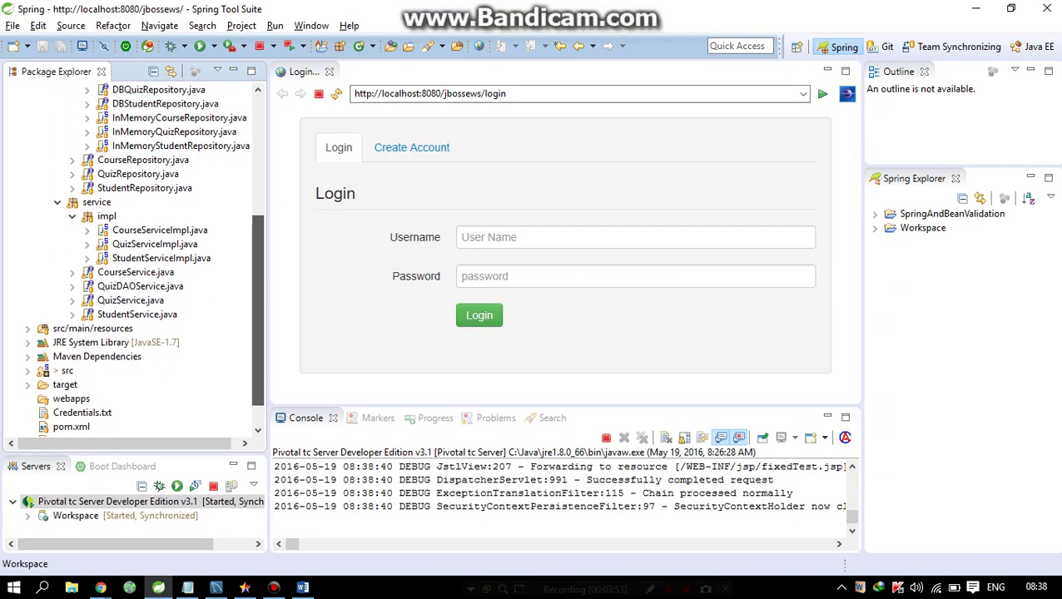
scroll(134, 258, "up", 6)
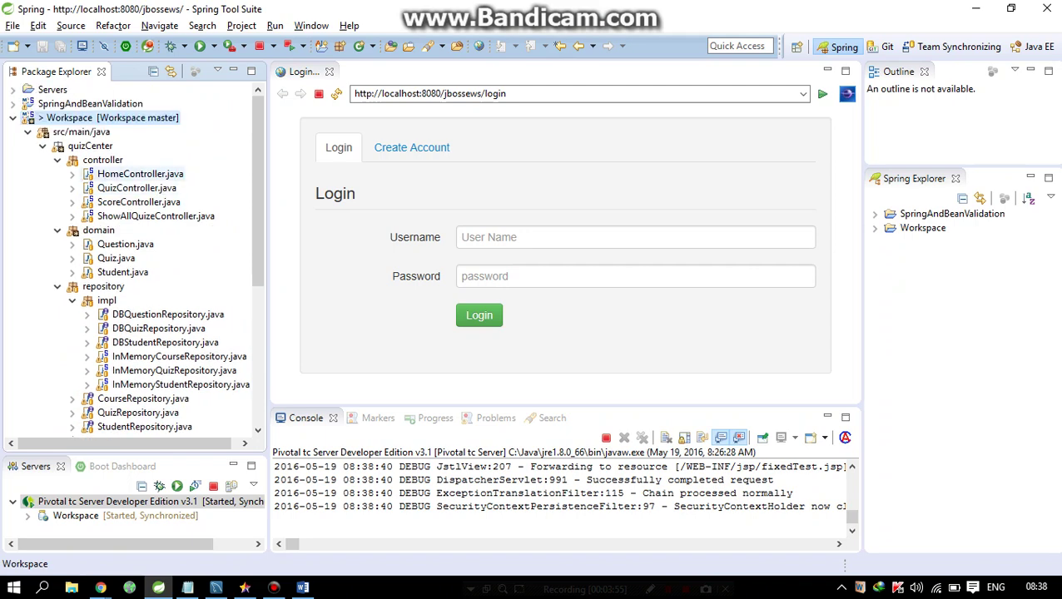
left_click(140, 174)
double_click(140, 174)
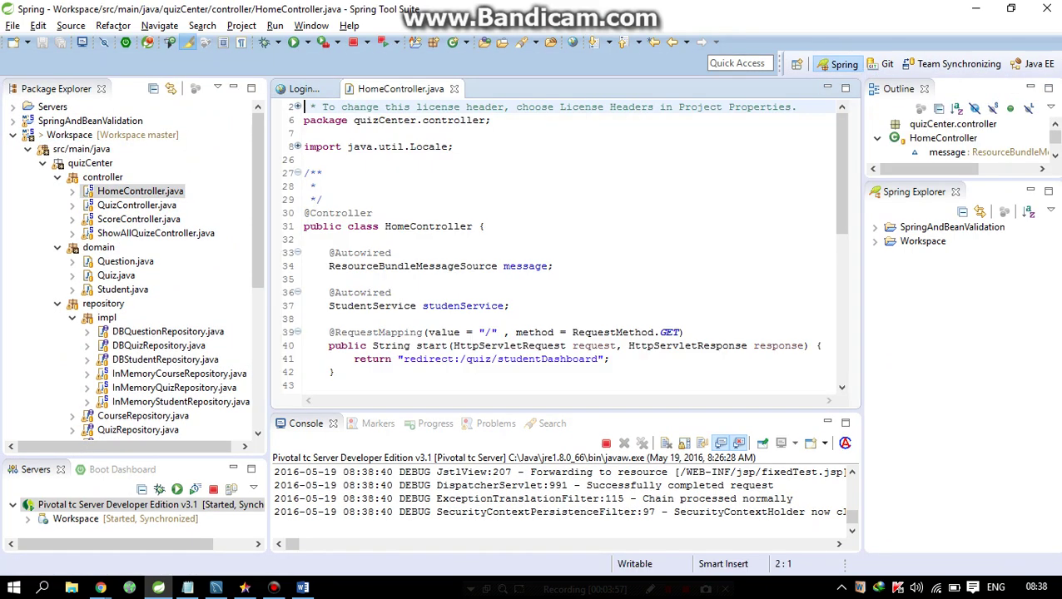
double_click(391, 89)
- Walk through the login method, highlighting errorM on line 48 and addAttribute on line 49
scroll(532, 316, "down", 3)
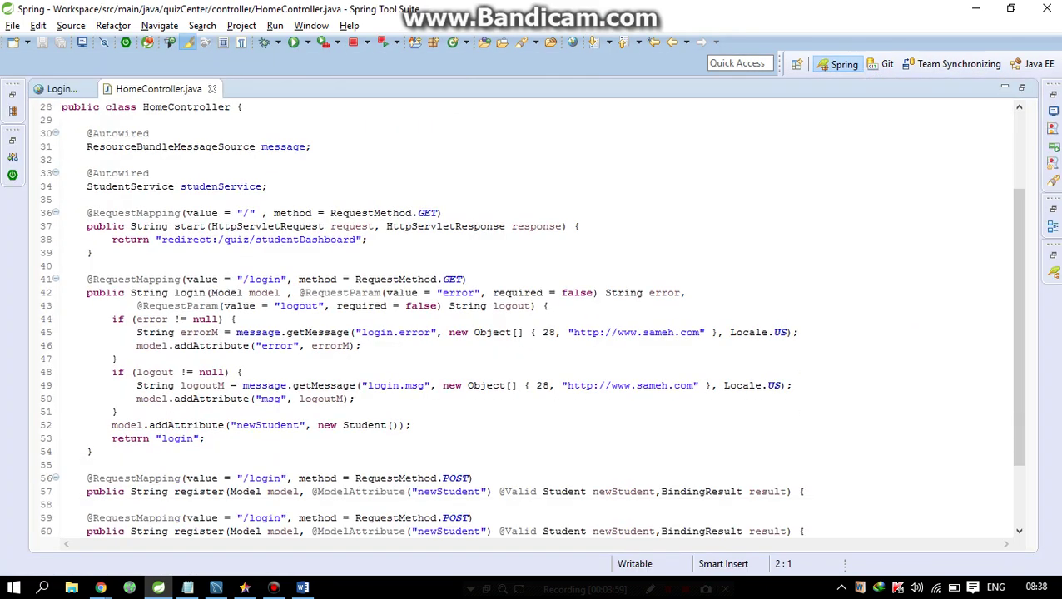
scroll(533, 316, "down", 3)
left_click(286, 252)
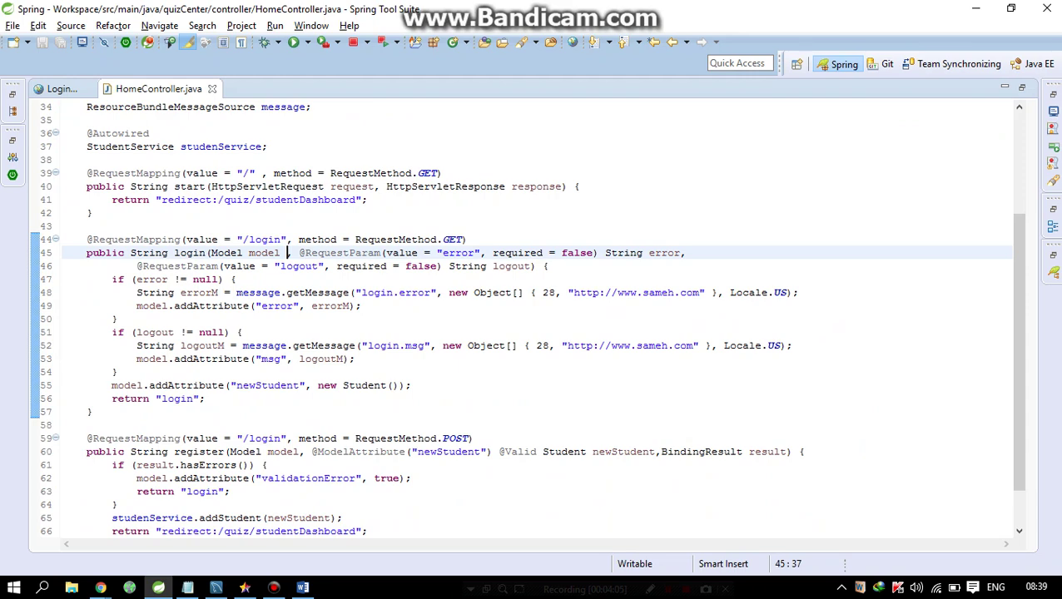
scroll(525, 318, "down", 1)
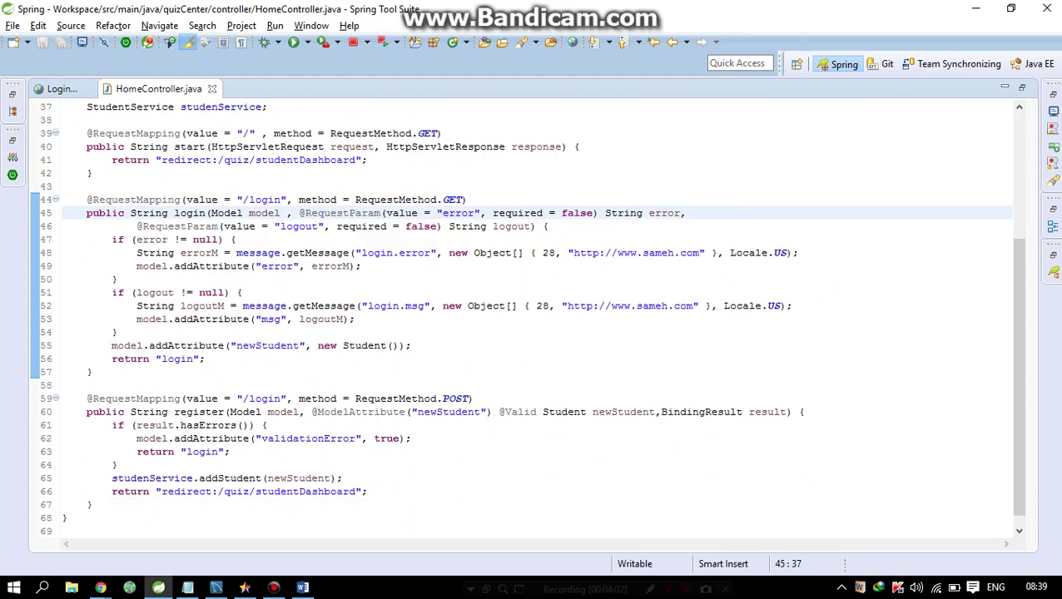
left_click(361, 266)
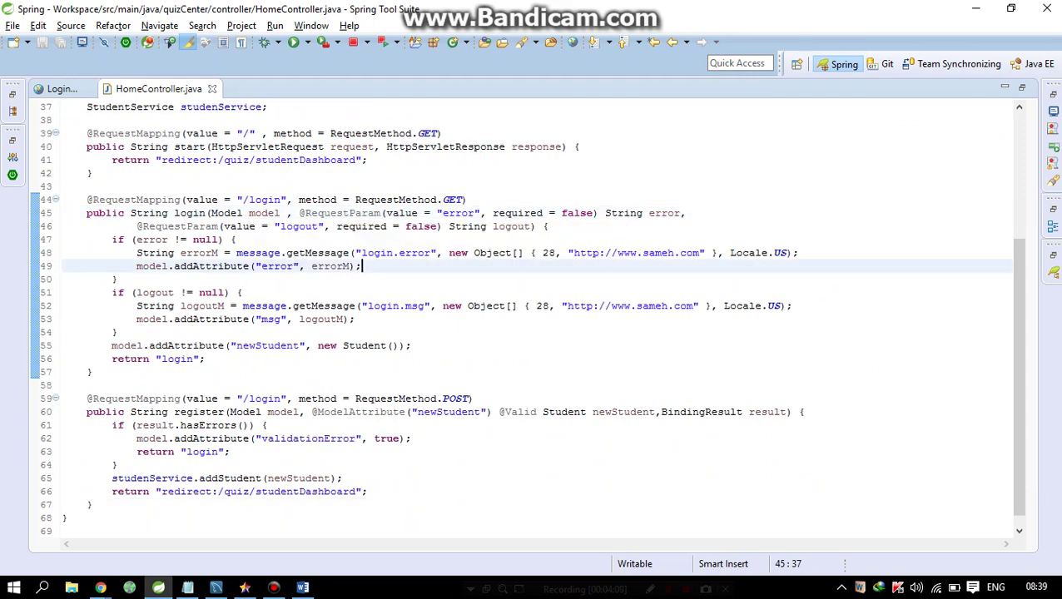
scroll(526, 313, "down", 1)
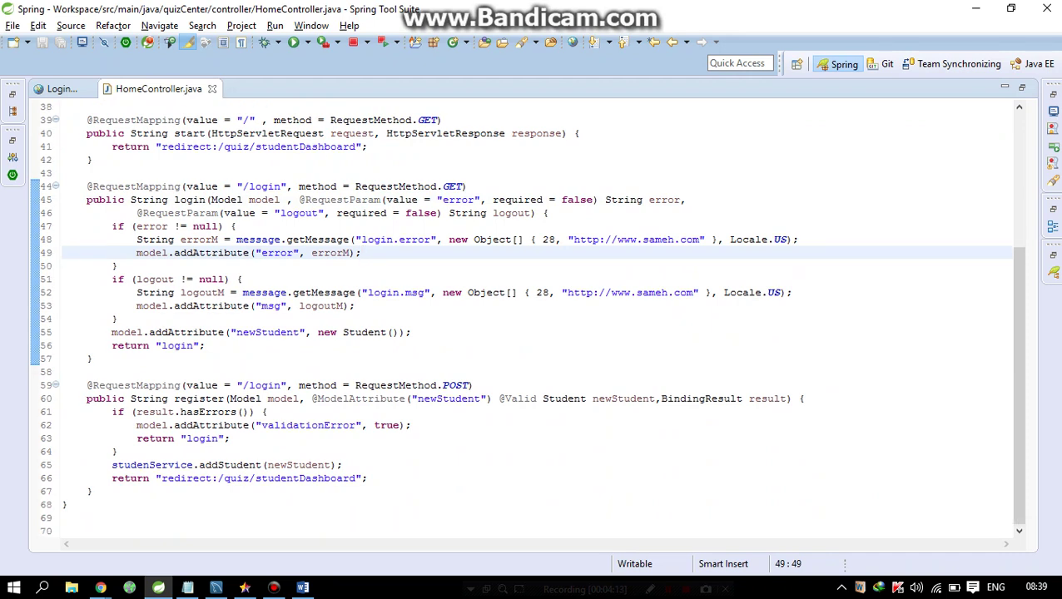
left_click(191, 240)
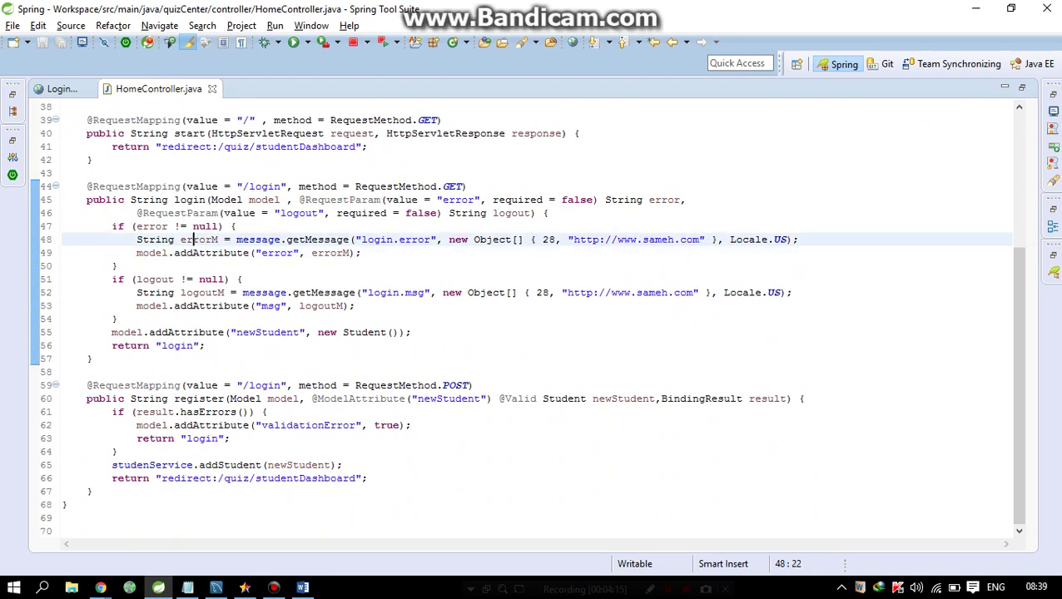
double_click(198, 240)
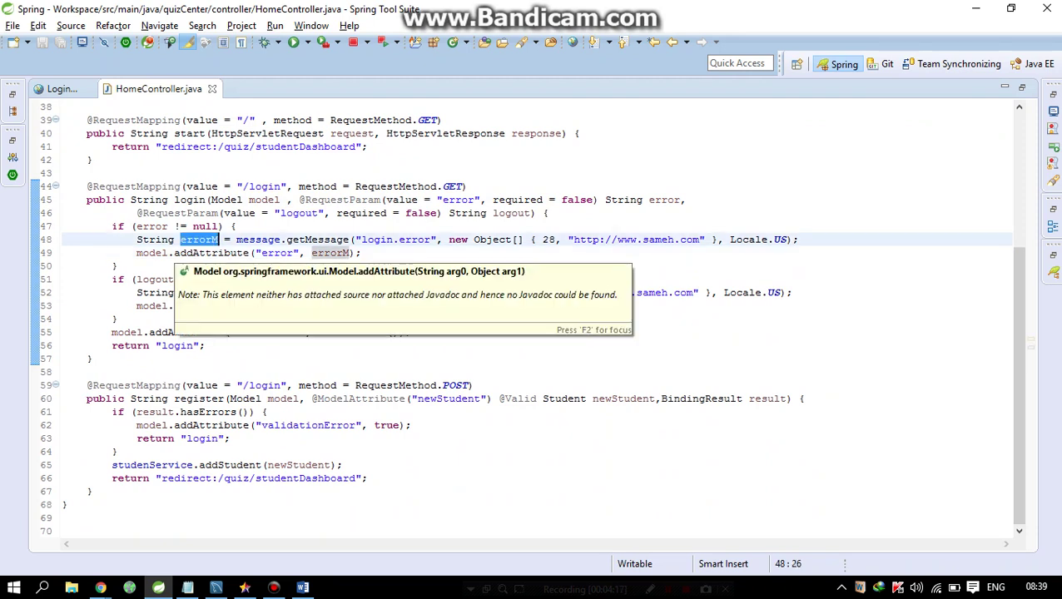
double_click(211, 253)
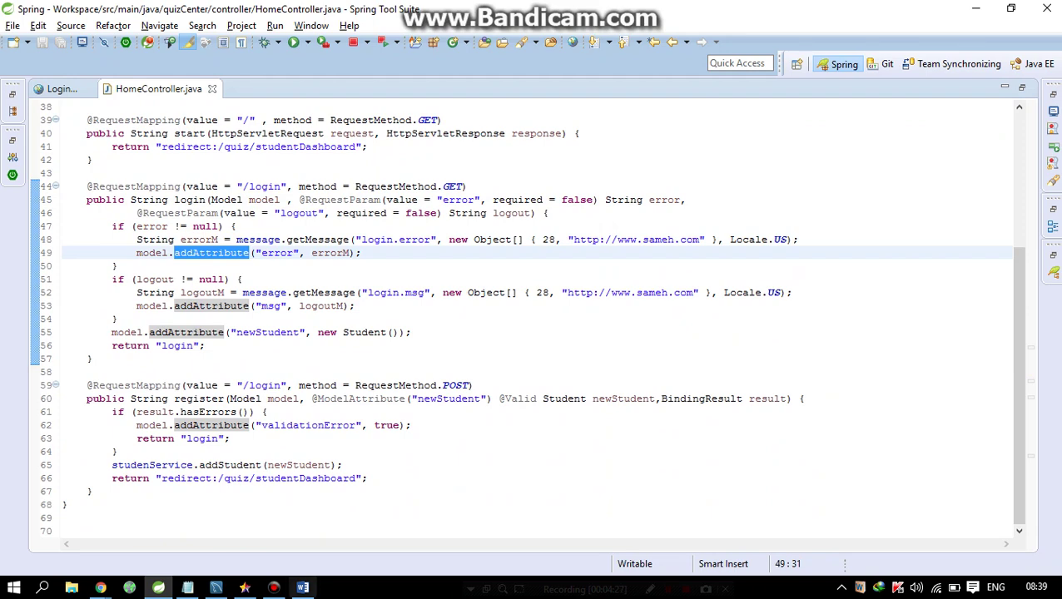
left_click(274, 588)
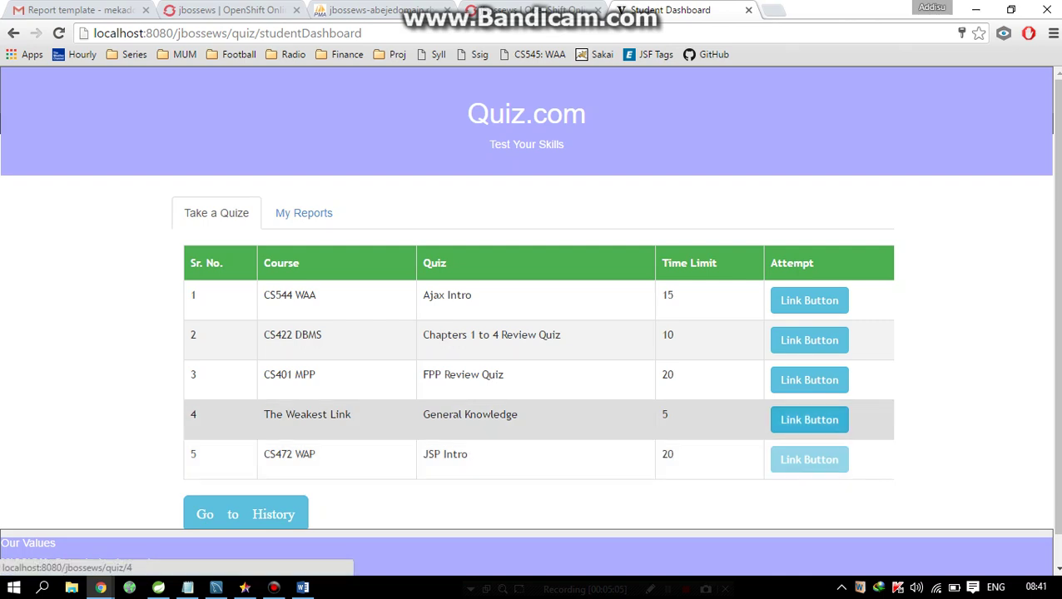
- Start the General Knowledge quiz from the Student Dashboard
left_click(808, 419)
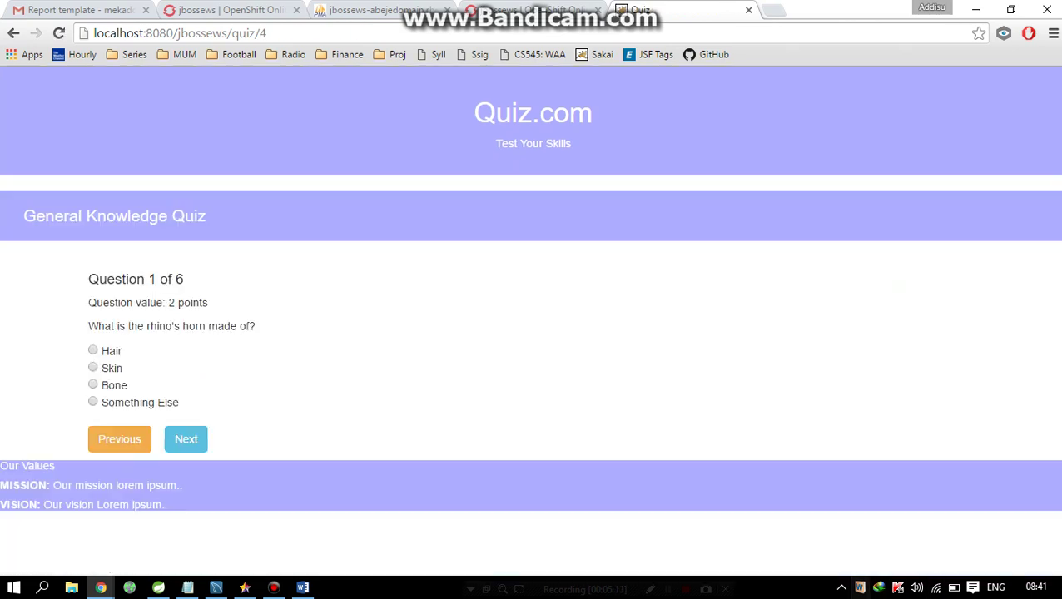
left_click(274, 587)
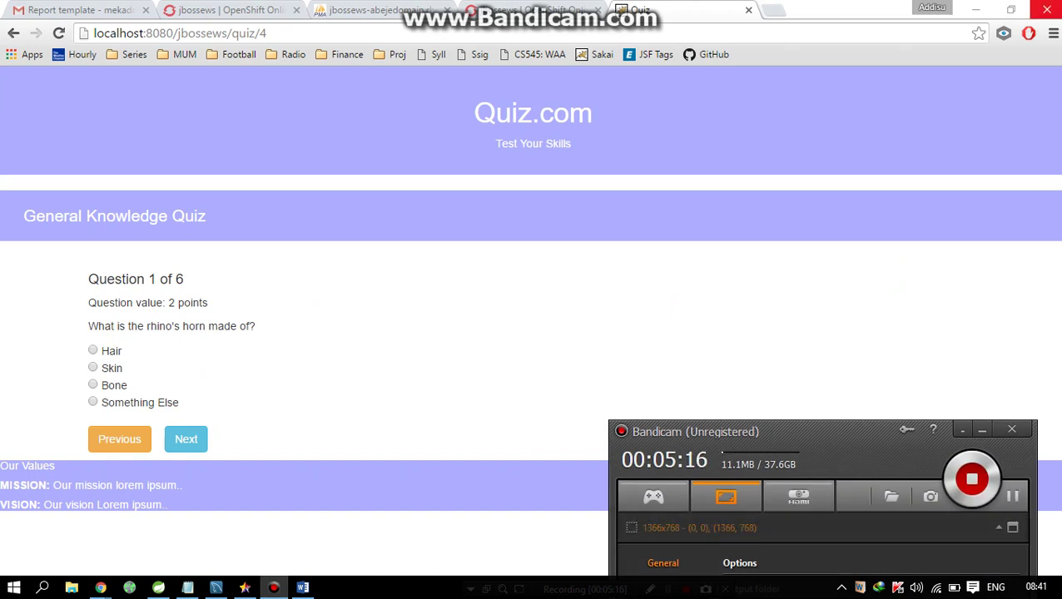
left_click_drag(749, 431, 815, 374)
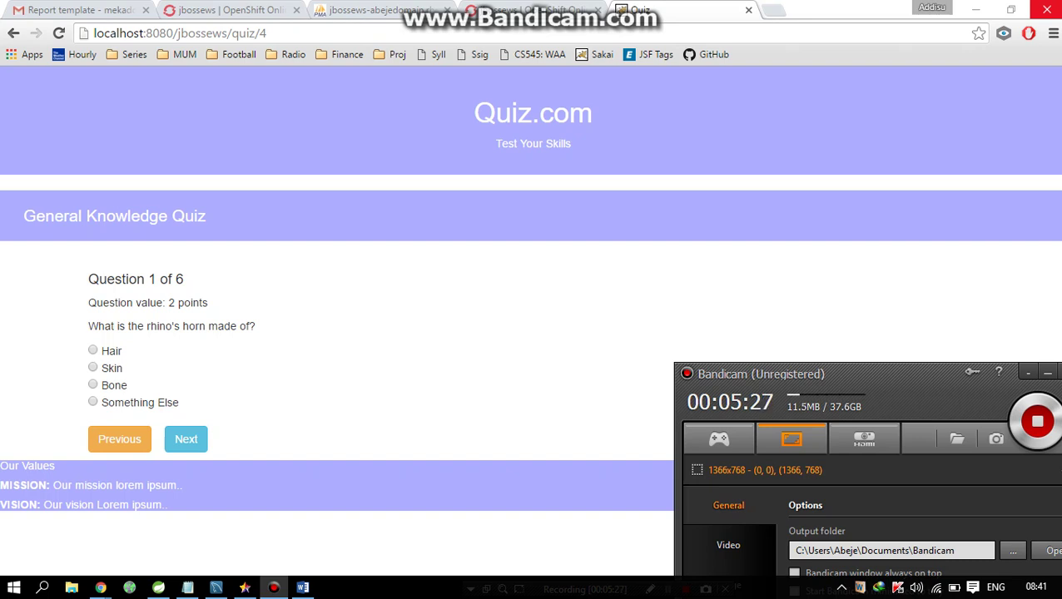
left_click(1047, 372)
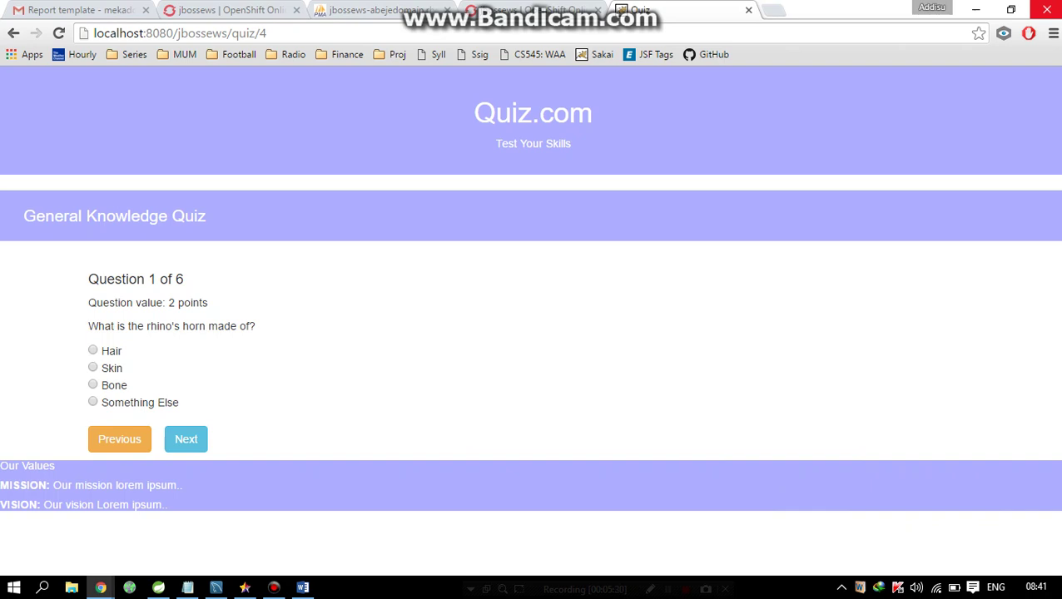
- Highlight the Question 1 of 6 heading, its 2-point value and the rhino-horn question text
left_click_drag(88, 279, 184, 279)
left_click_drag(166, 303, 208, 303)
left_click(208, 303)
left_click_drag(88, 326, 254, 326)
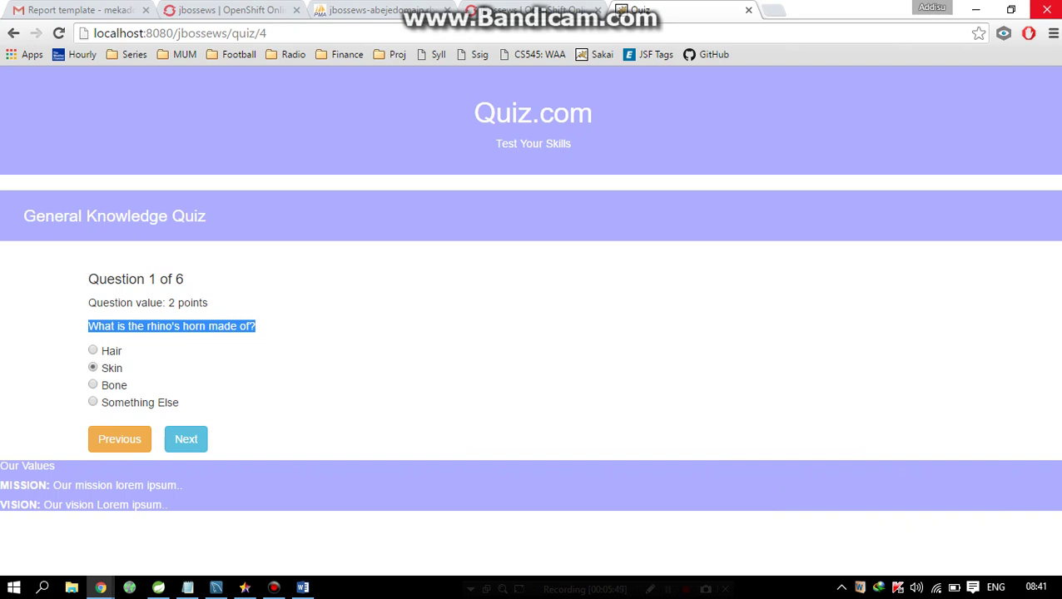
- Answer question 2 with 'behavior of human beings' and move back and forth through questions 1–3
left_click(185, 439)
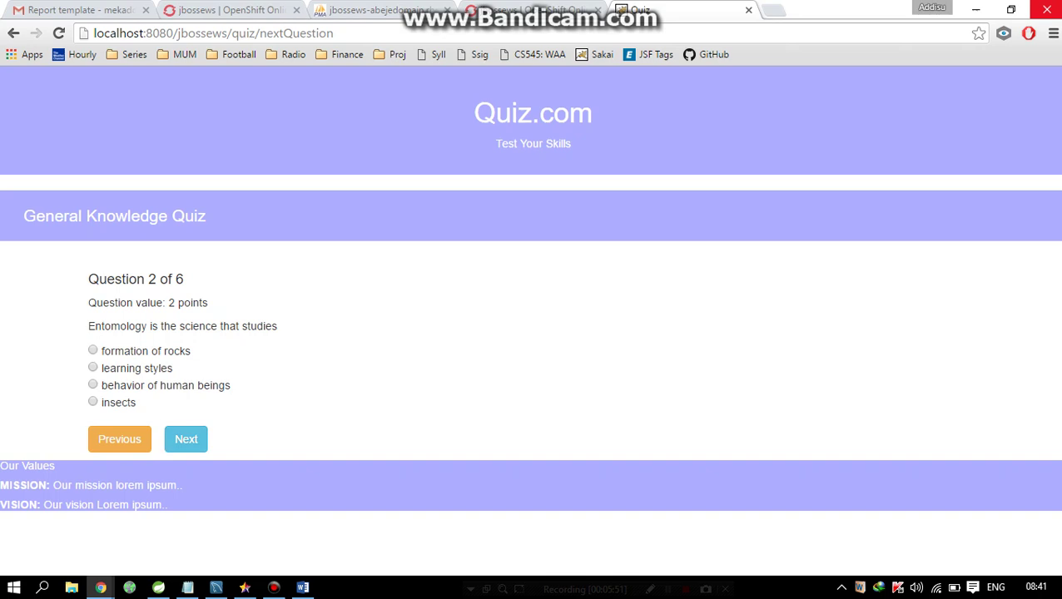
left_click(92, 384)
left_click(185, 439)
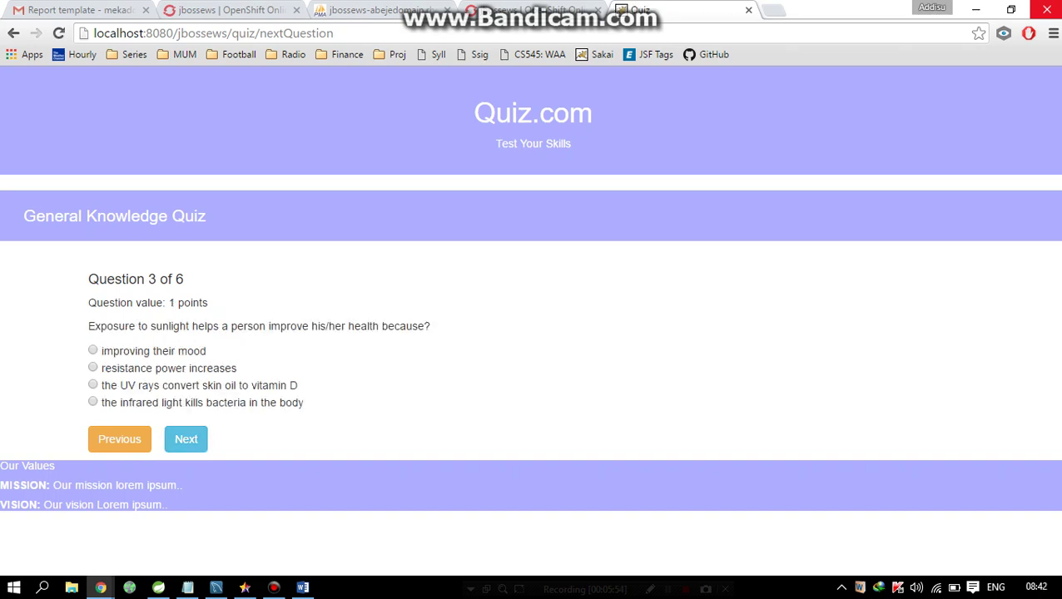
left_click(119, 438)
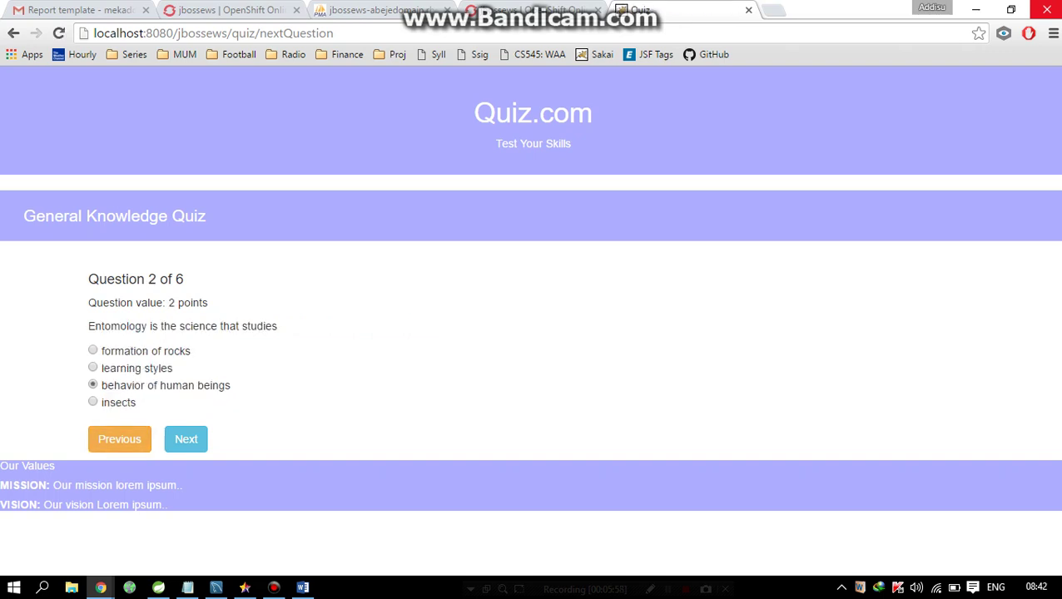
left_click(119, 438)
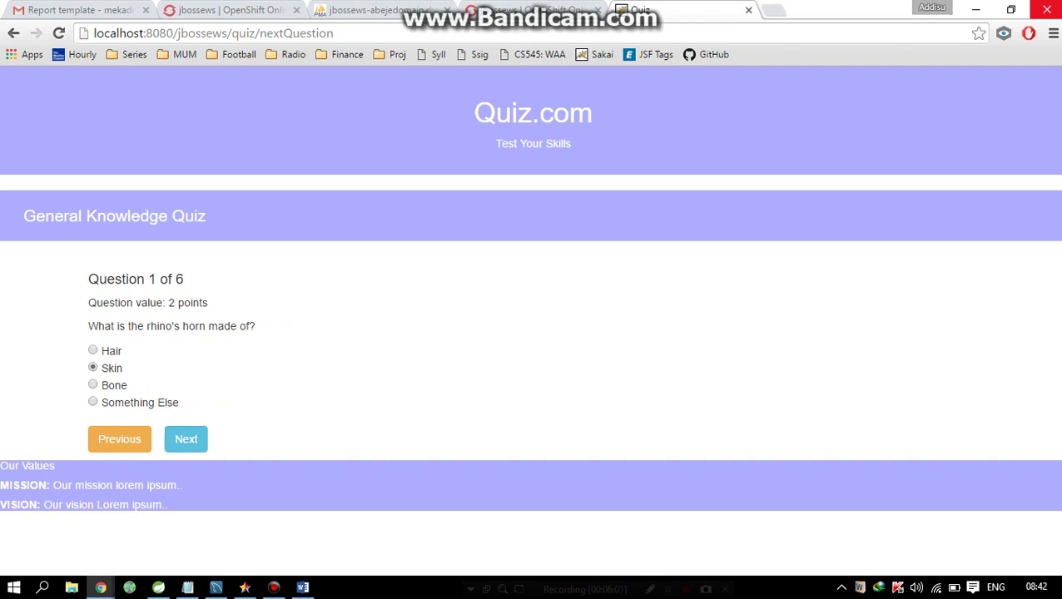
left_click(186, 438)
left_click(185, 438)
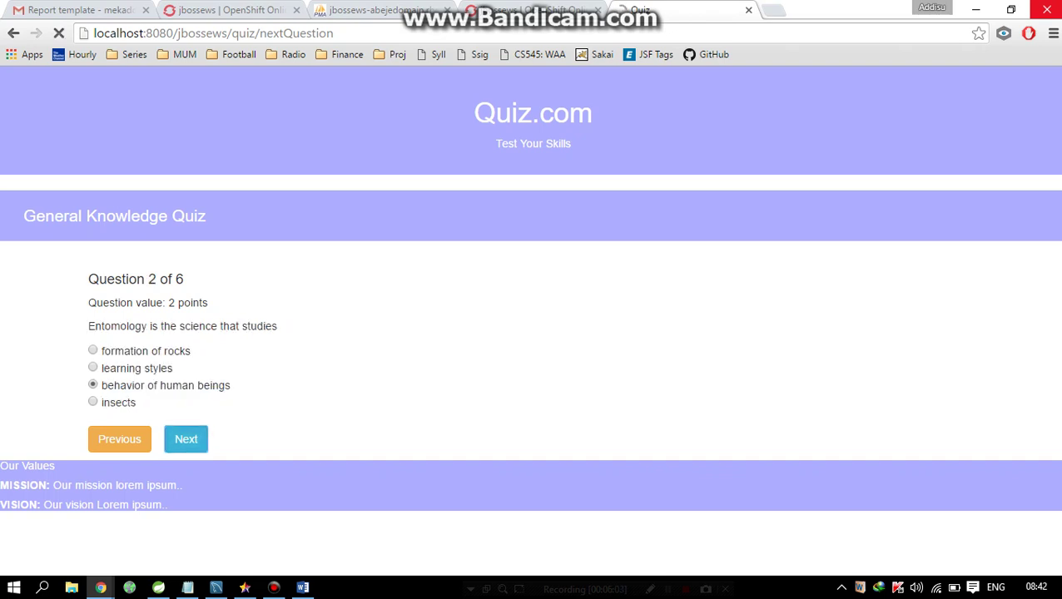
- Advance to question 6, choose Arctic as the smallest ocean, and submit the quiz
left_click(186, 438)
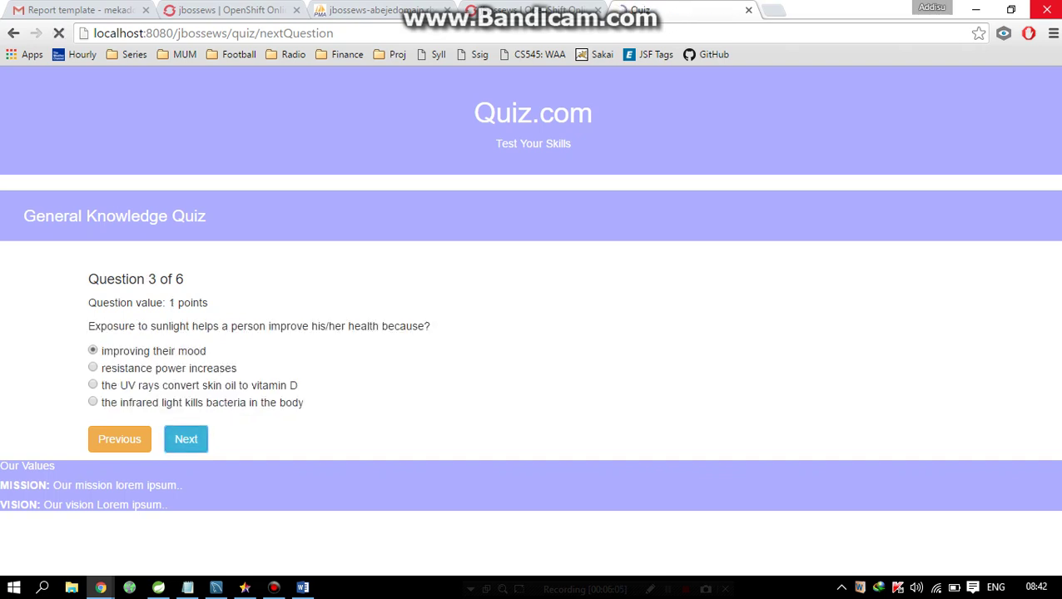
left_click(185, 438)
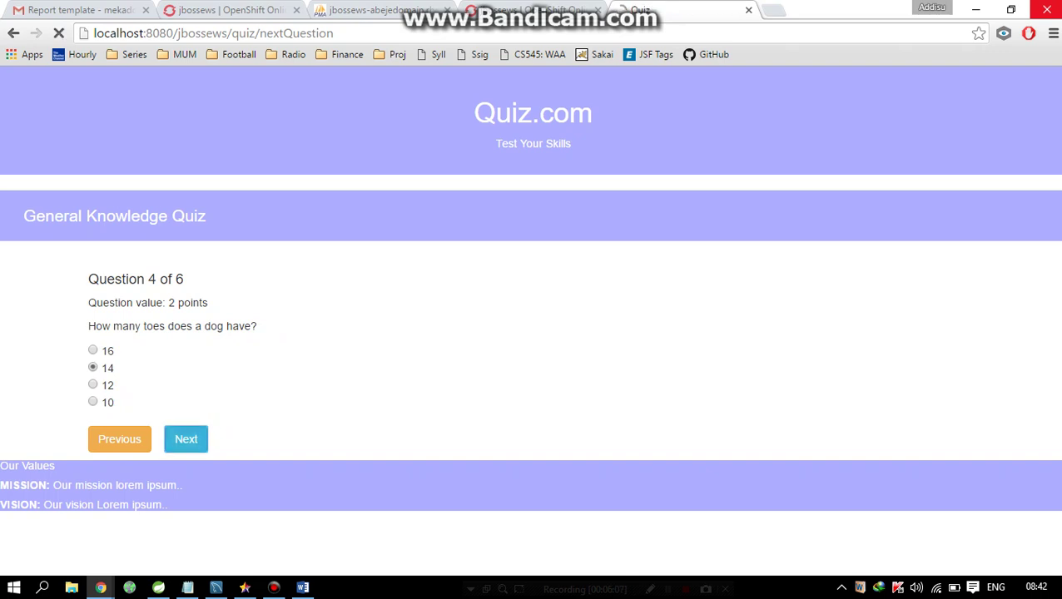
left_click(186, 438)
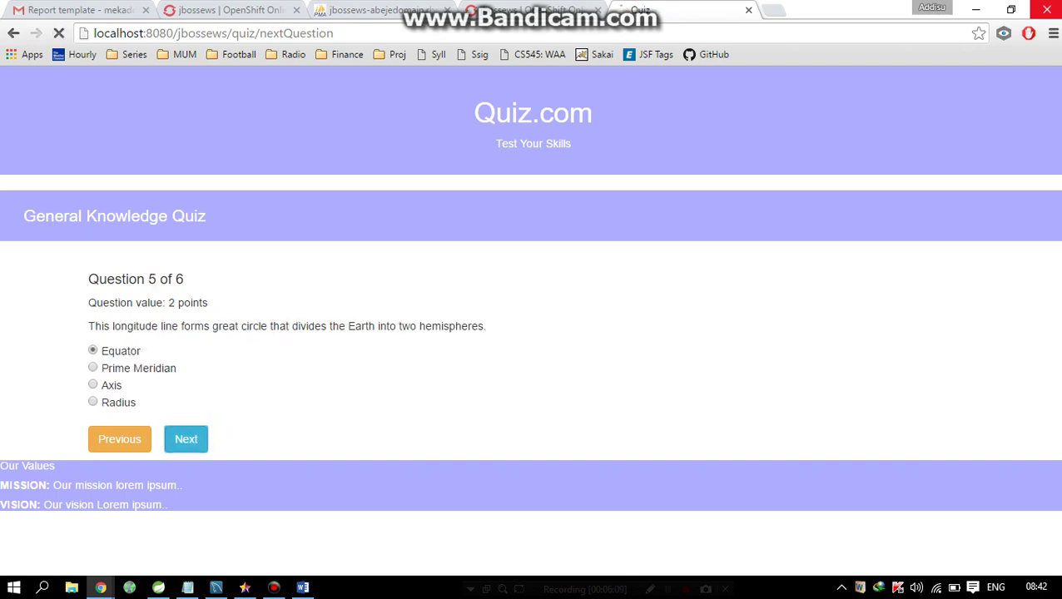
left_click(92, 351)
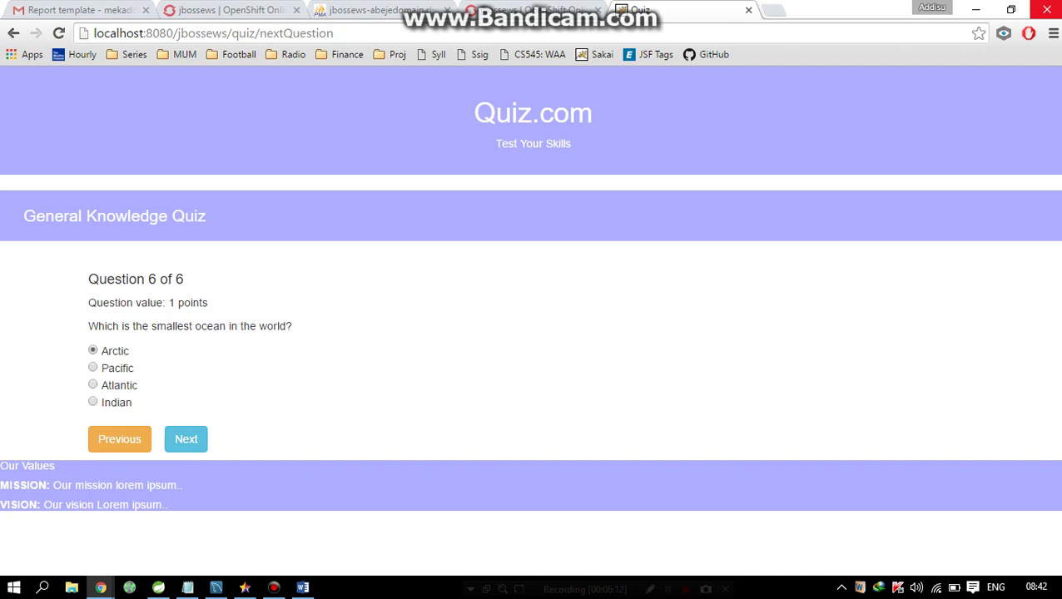
left_click(186, 439)
left_click(185, 438)
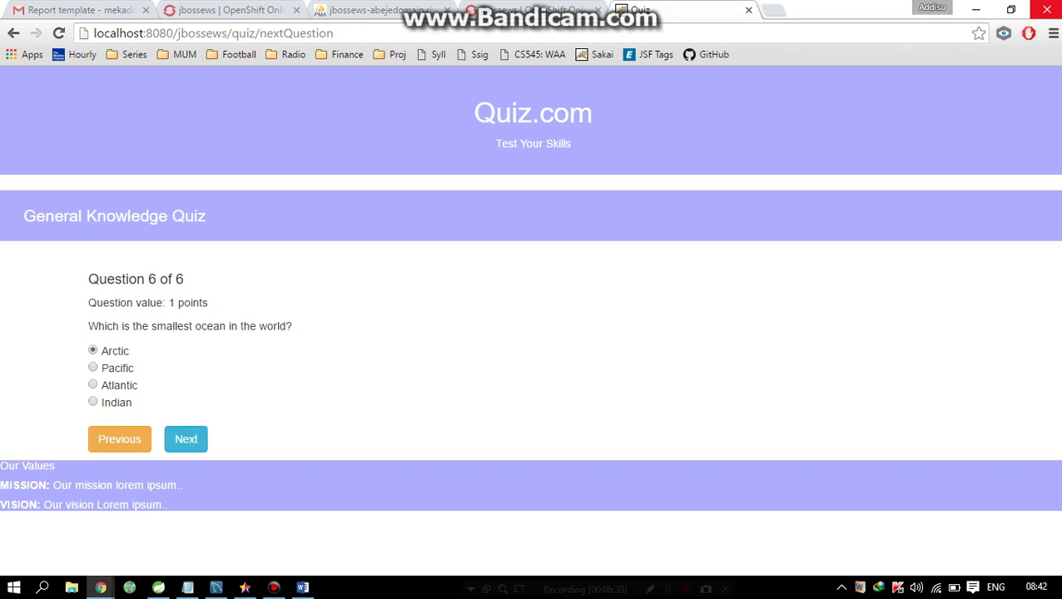
left_click(185, 438)
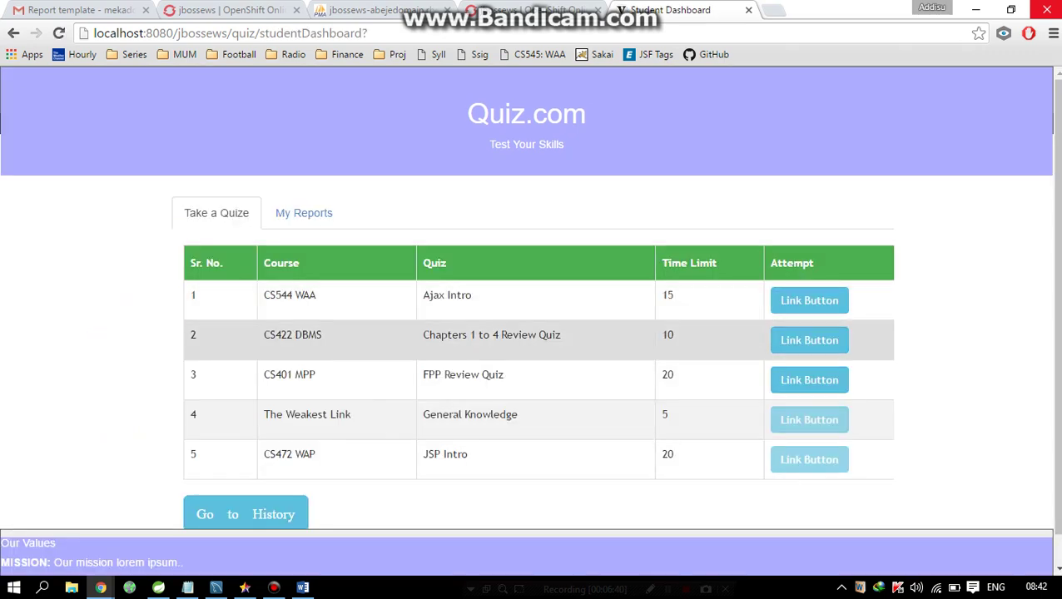
- Exit the finished quiz to the Student Dashboard and minimize the Bandicam window
scroll(538, 340, "down", 1)
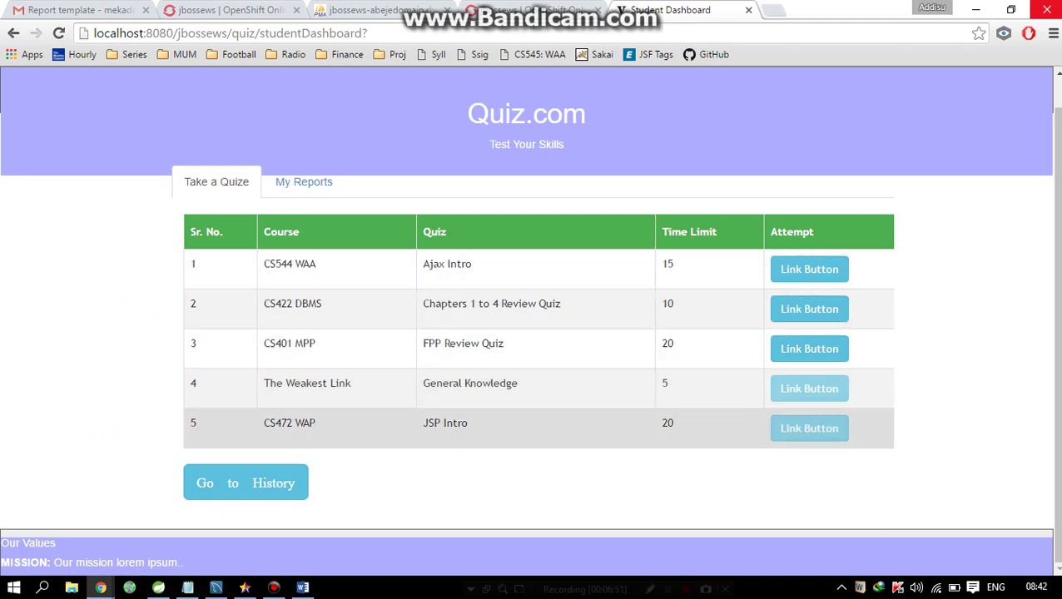
left_click(274, 587)
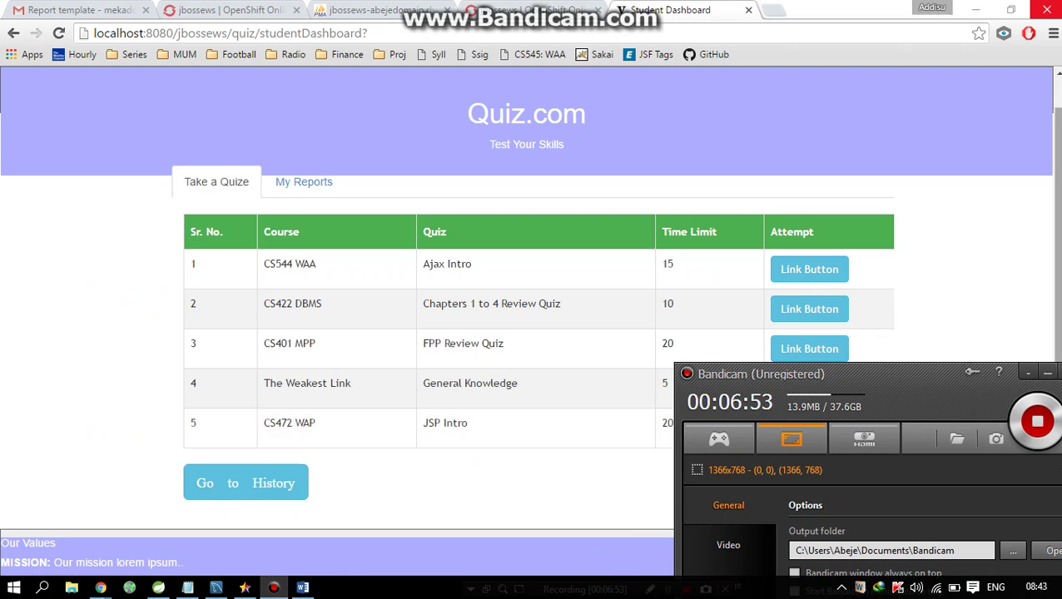
left_click_drag(917, 372, 807, 362)
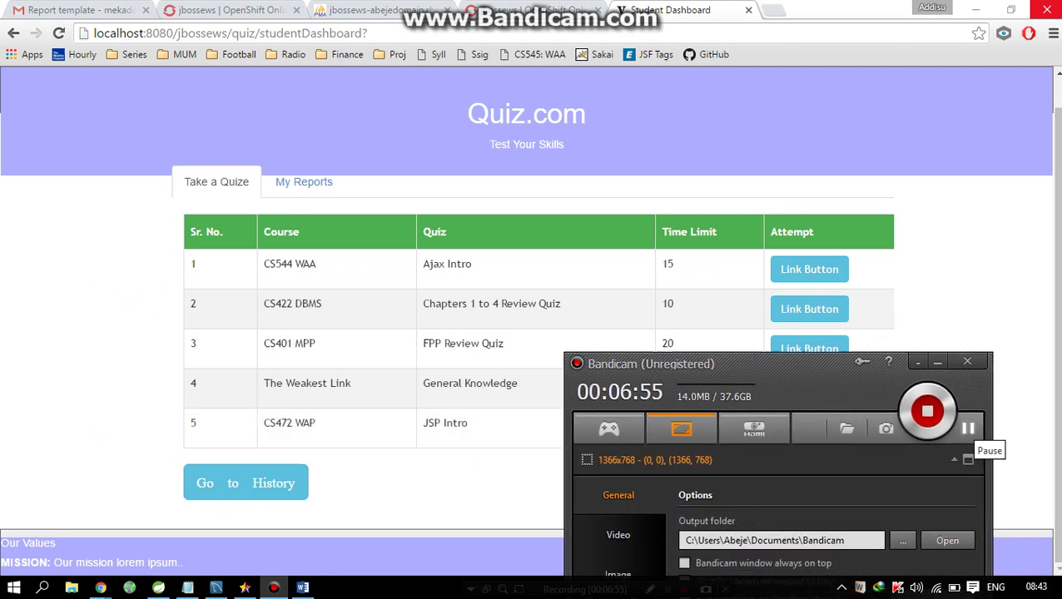
left_click(936, 362)
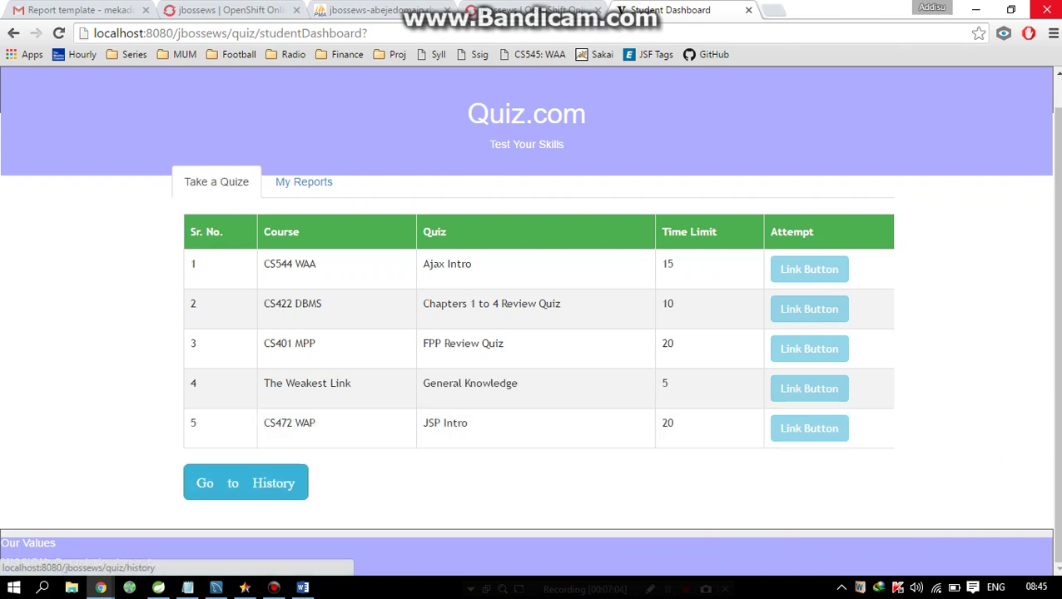
- From the quiz history, review the Ajax Intro quiz solutions and highlight the Quiz 1 heading
left_click(245, 482)
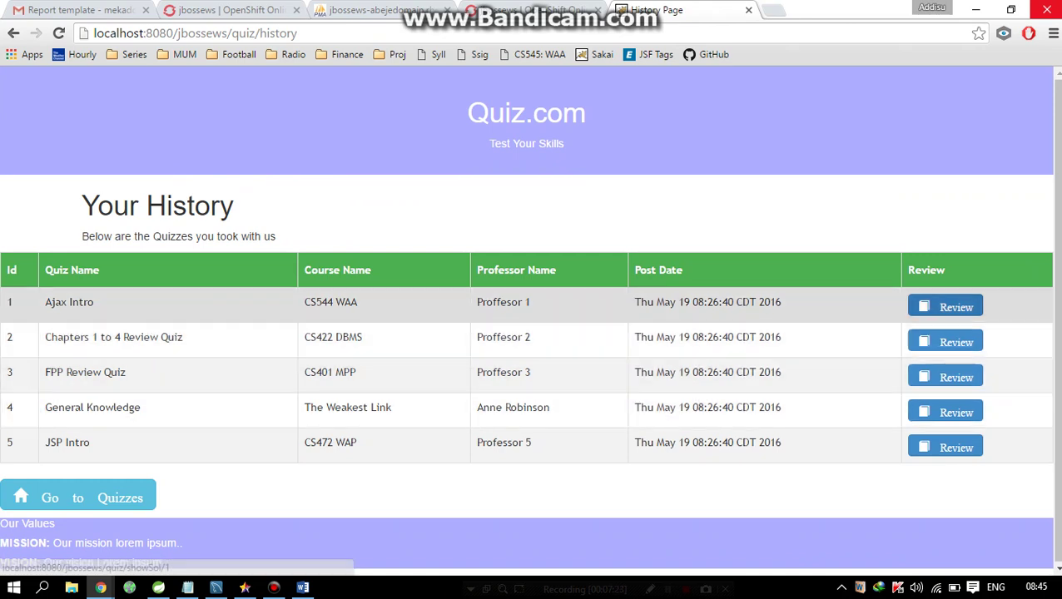
left_click(945, 307)
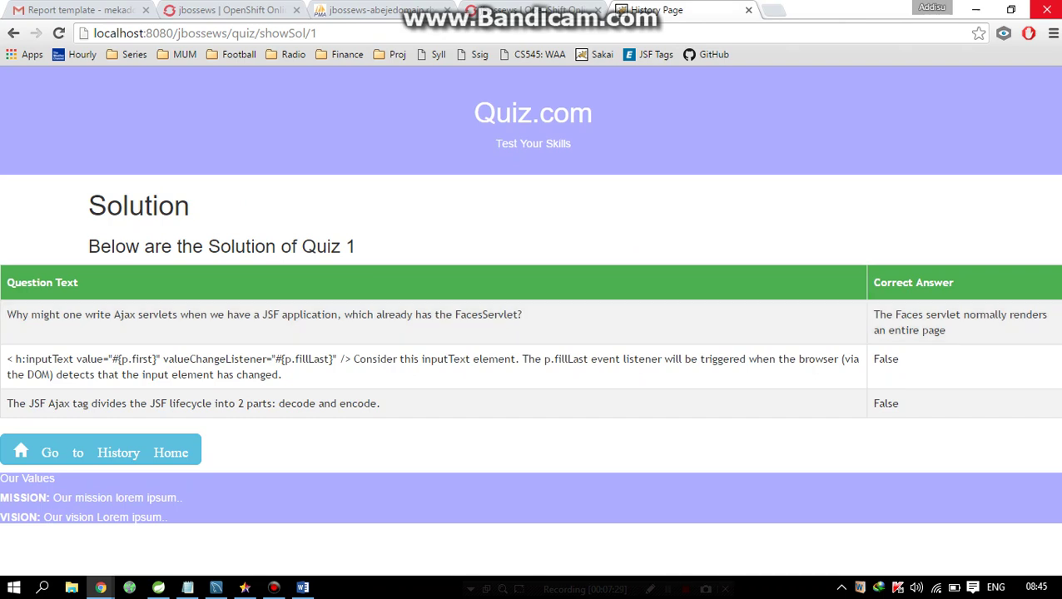
left_click_drag(356, 246, 292, 247)
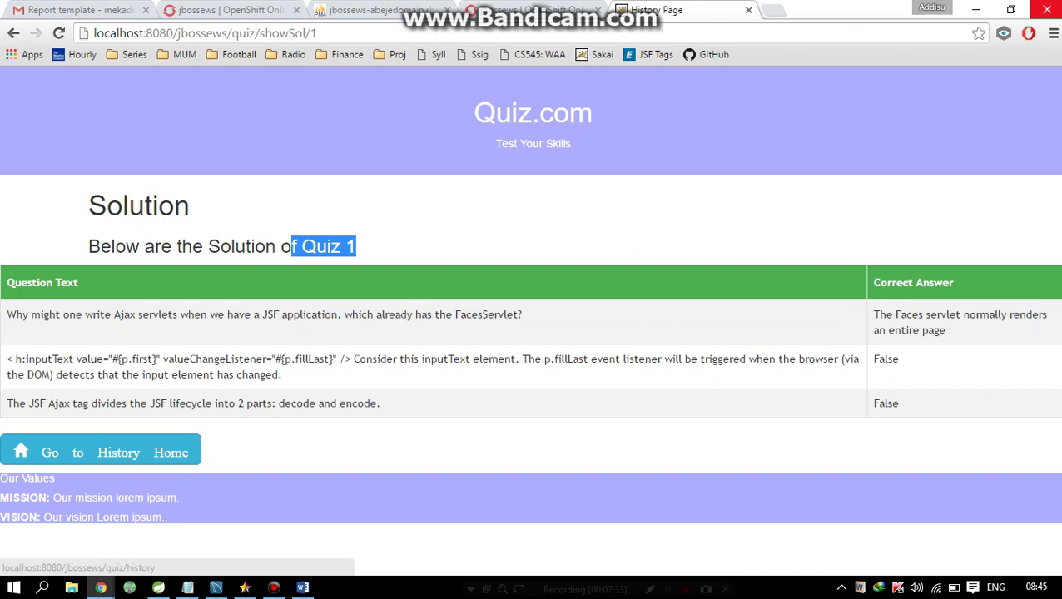
- Review the Chapters 1 to 4 Review Quiz solutions, then switch to Spring Tool Suite
left_click(100, 451)
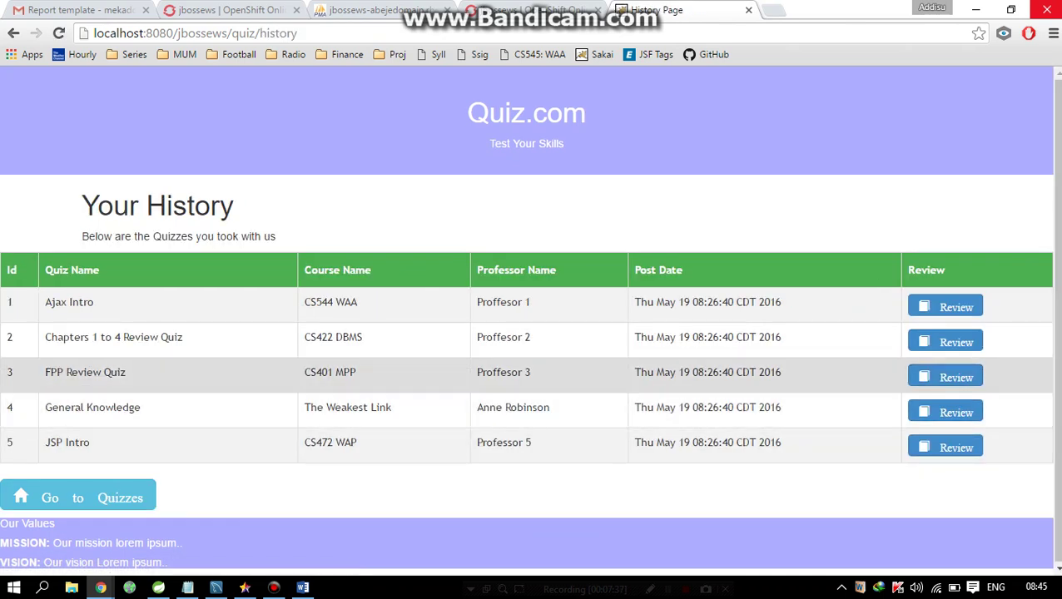
left_click(946, 342)
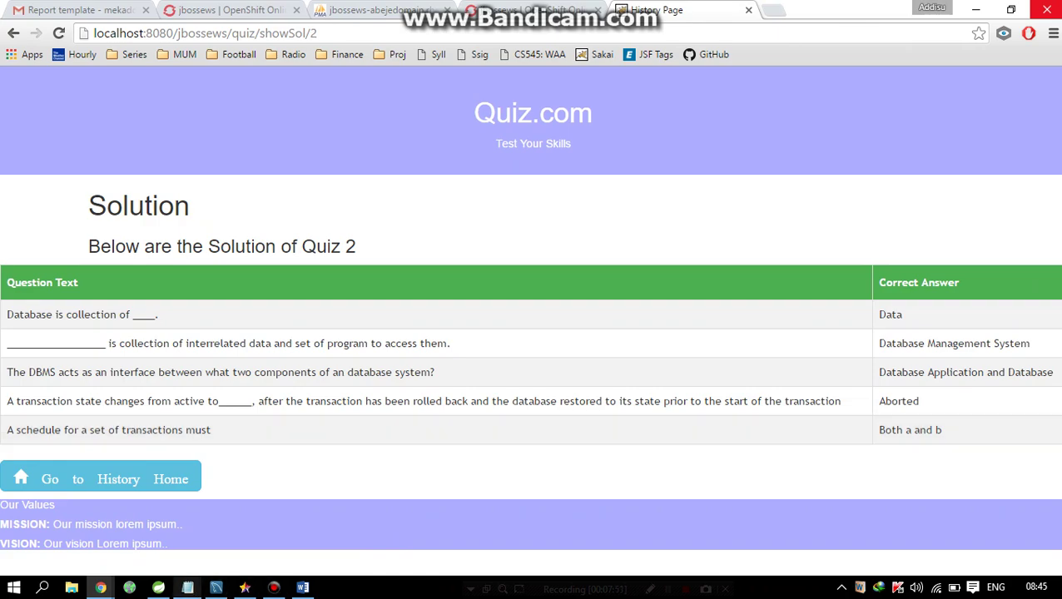
left_click(158, 587)
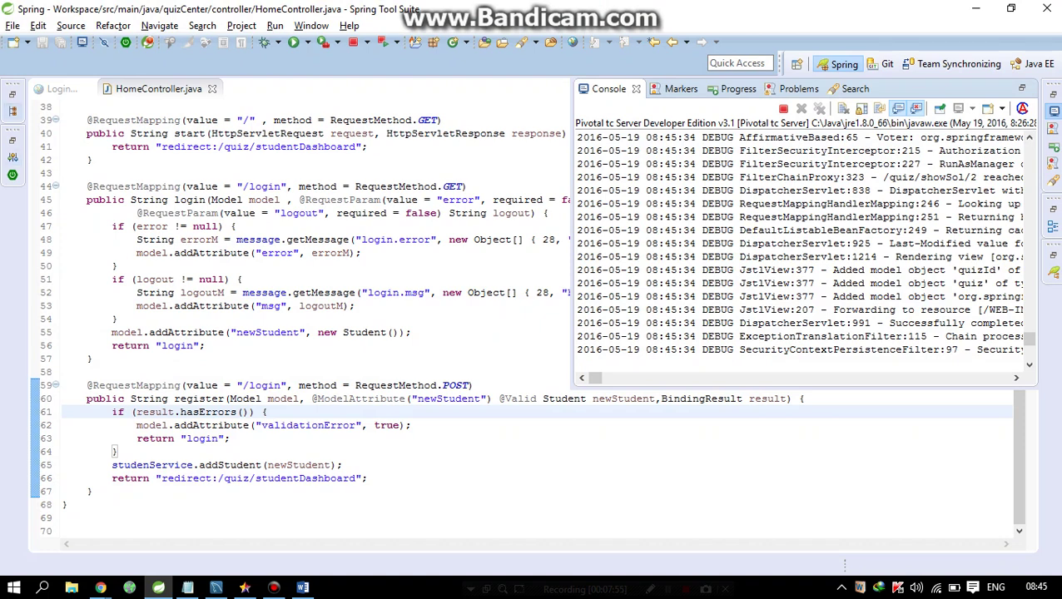
- Open ScoreController.java from the Package Explorer and scroll down to the showSol method
left_click(12, 109)
double_click(164, 219)
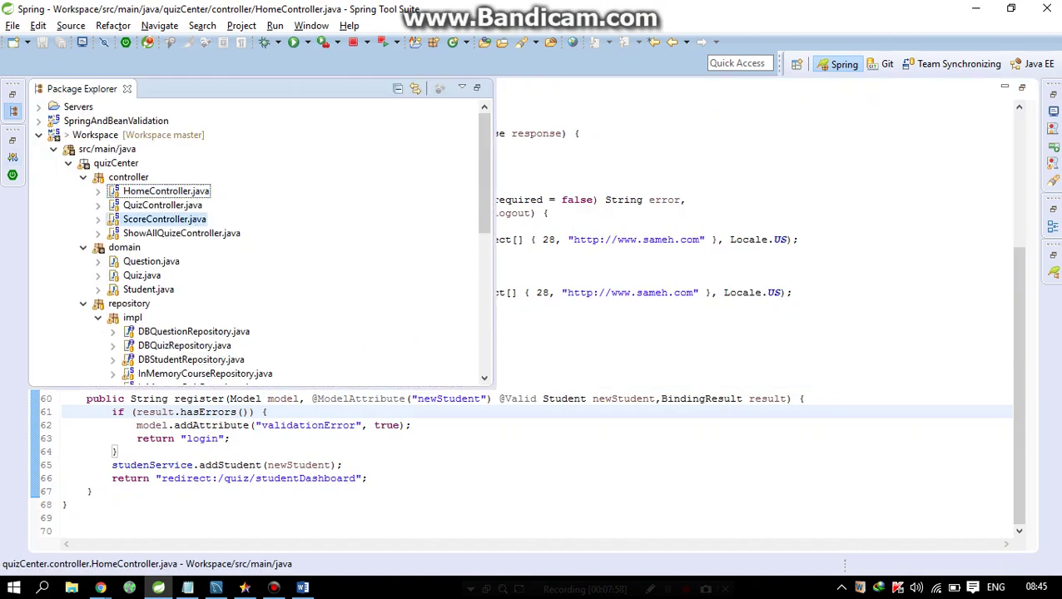
scroll(526, 317, "down", 2)
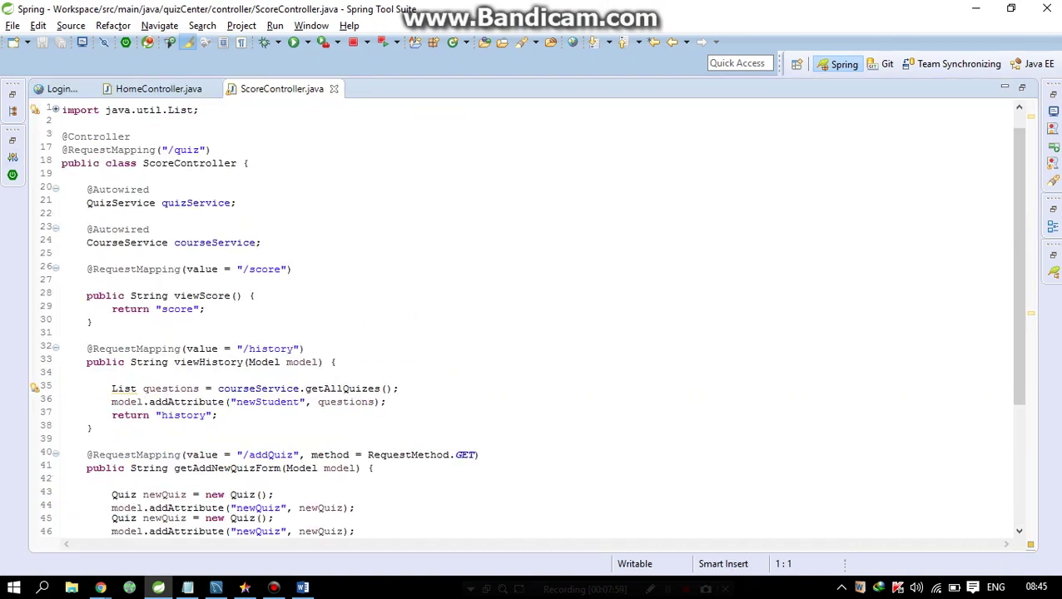
scroll(526, 306, "down", 1)
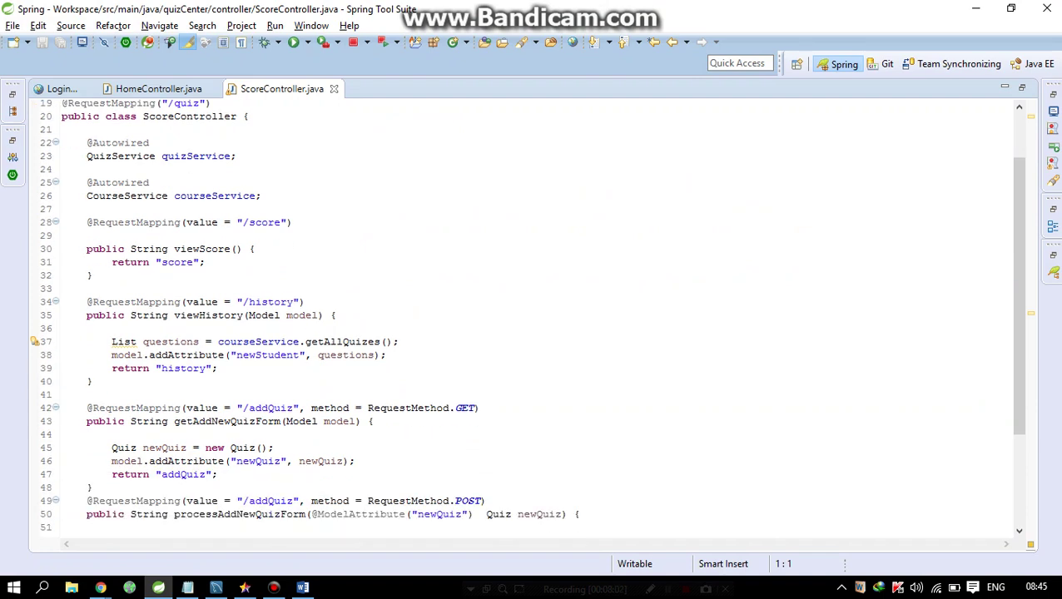
scroll(526, 317, "down", 4)
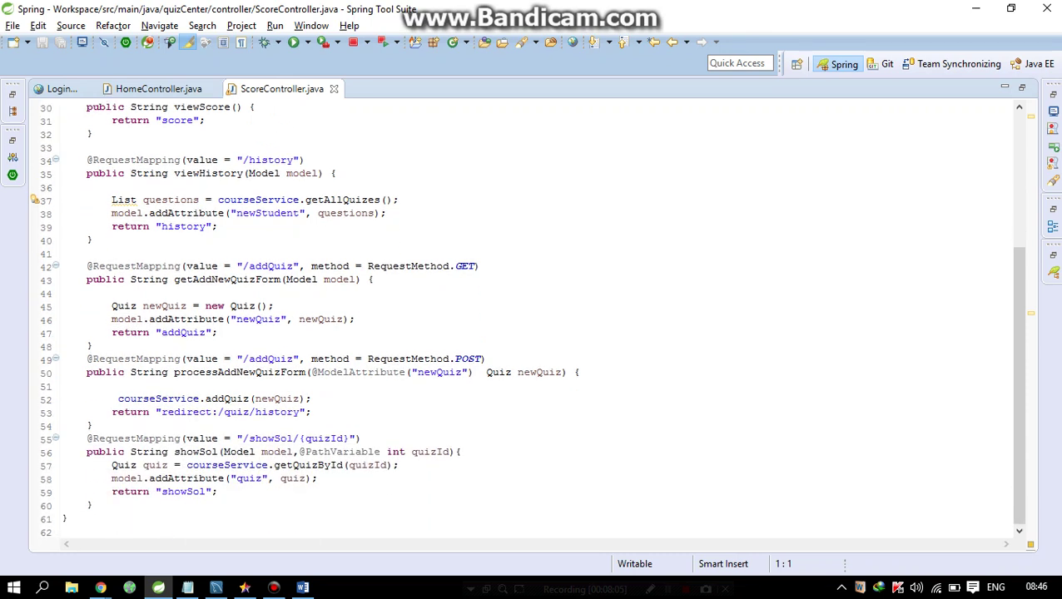
- Point out showSol's quizId path variable and the addQuiz GET/POST handlers, then return to the browser
left_click(293, 451)
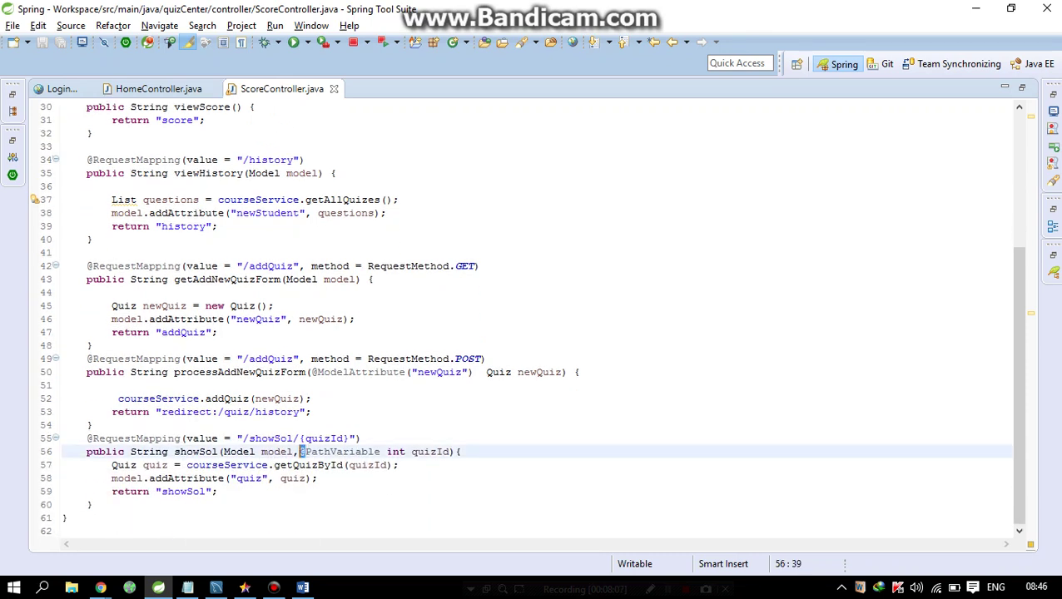
left_click(325, 438)
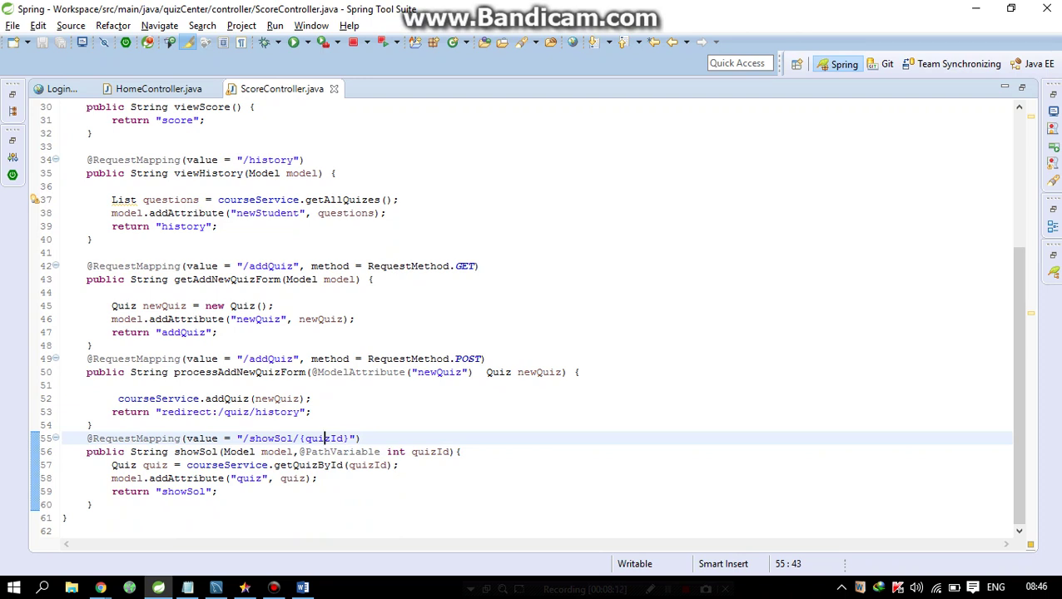
left_click_drag(315, 412, 62, 292)
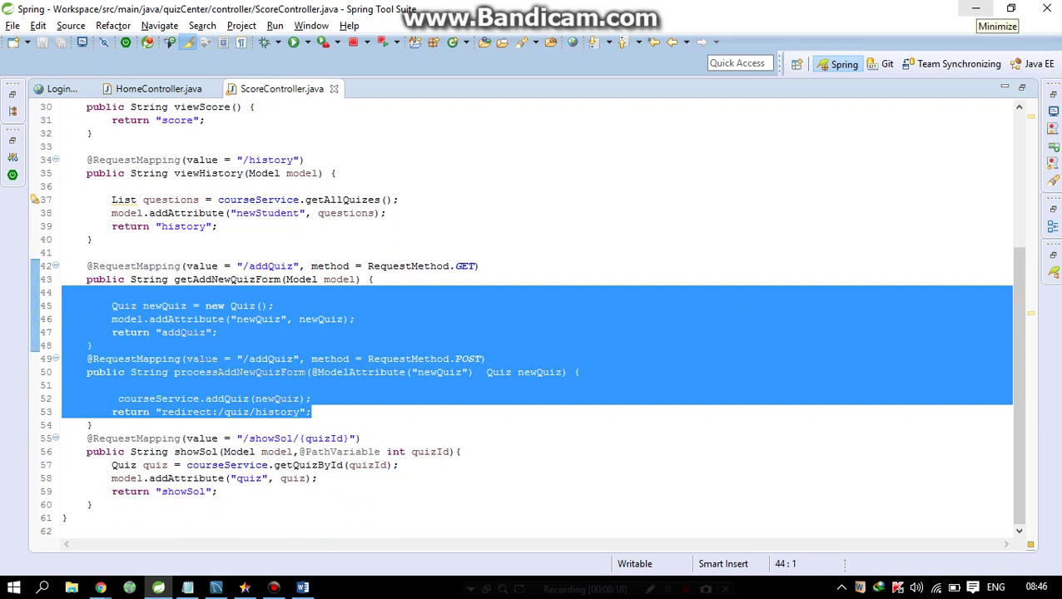
left_click(976, 9)
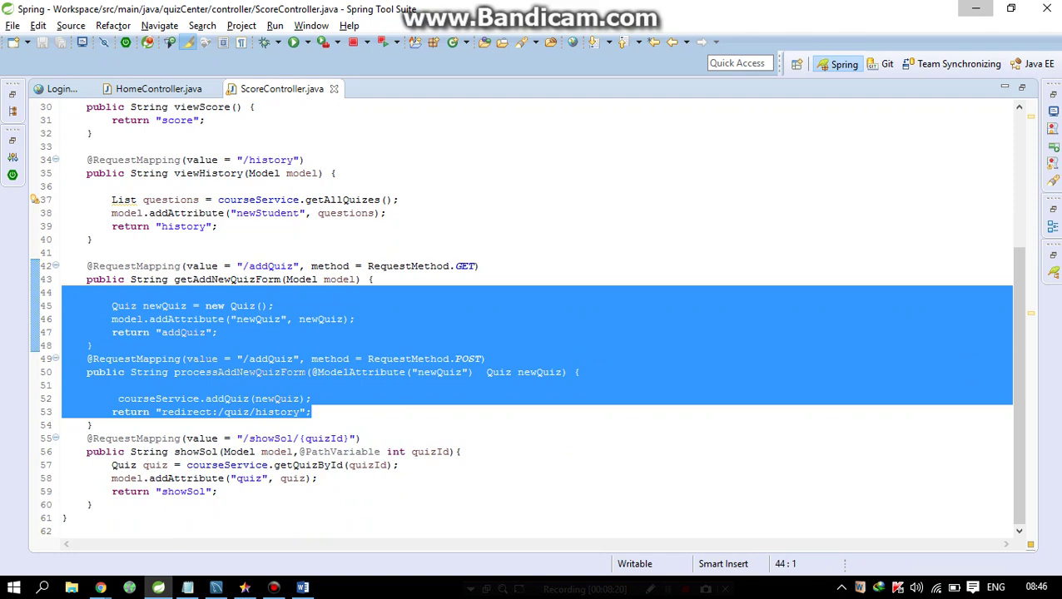